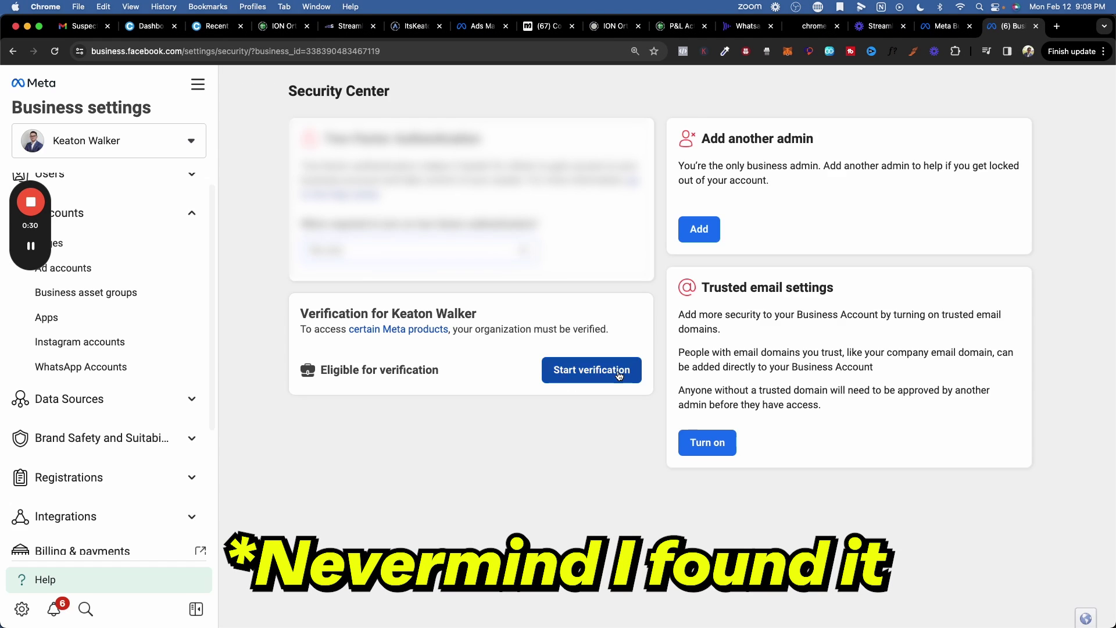
Start and continue the Meta business account verification from the WhatsApp settings page
left_click(619, 376)
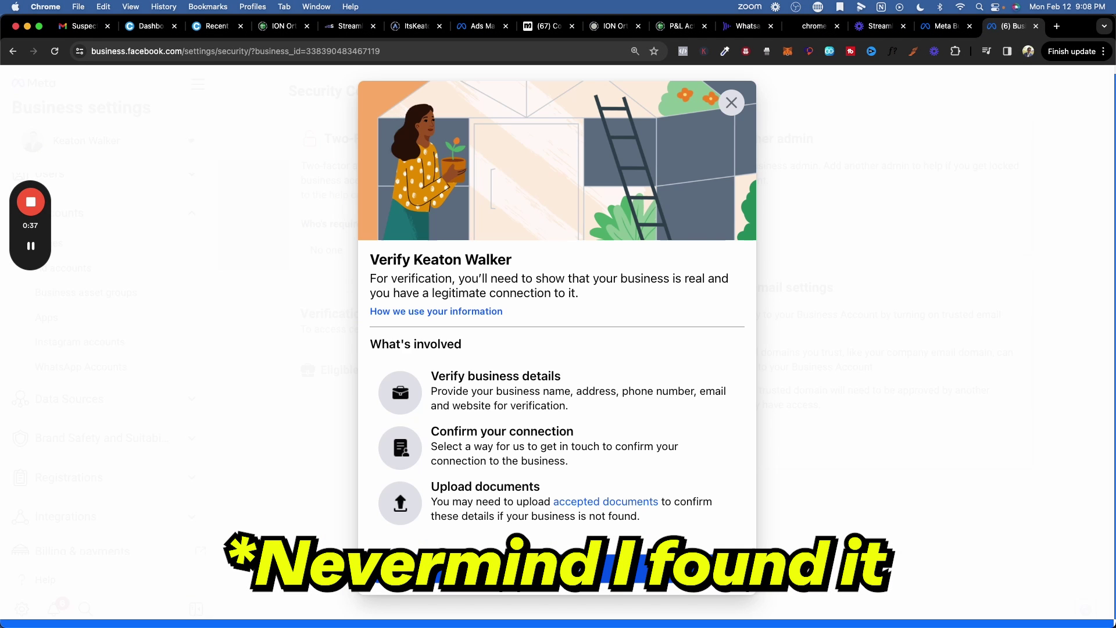
left_click(616, 567)
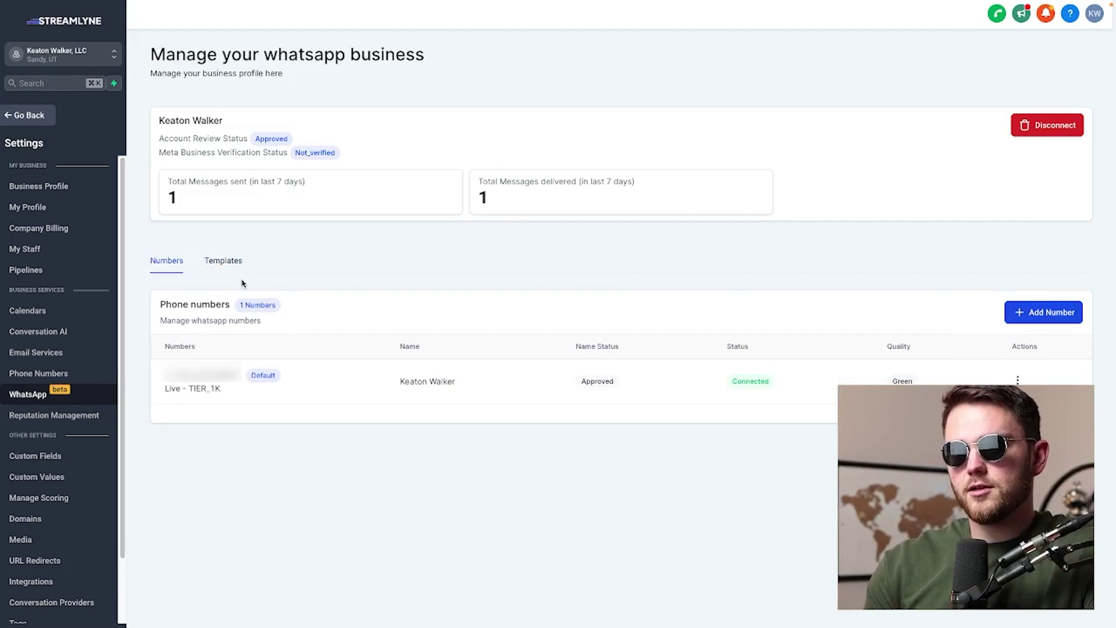
Create a new WhatsApp message template named 'Marketing Intro' from the Templates list
left_click(230, 261)
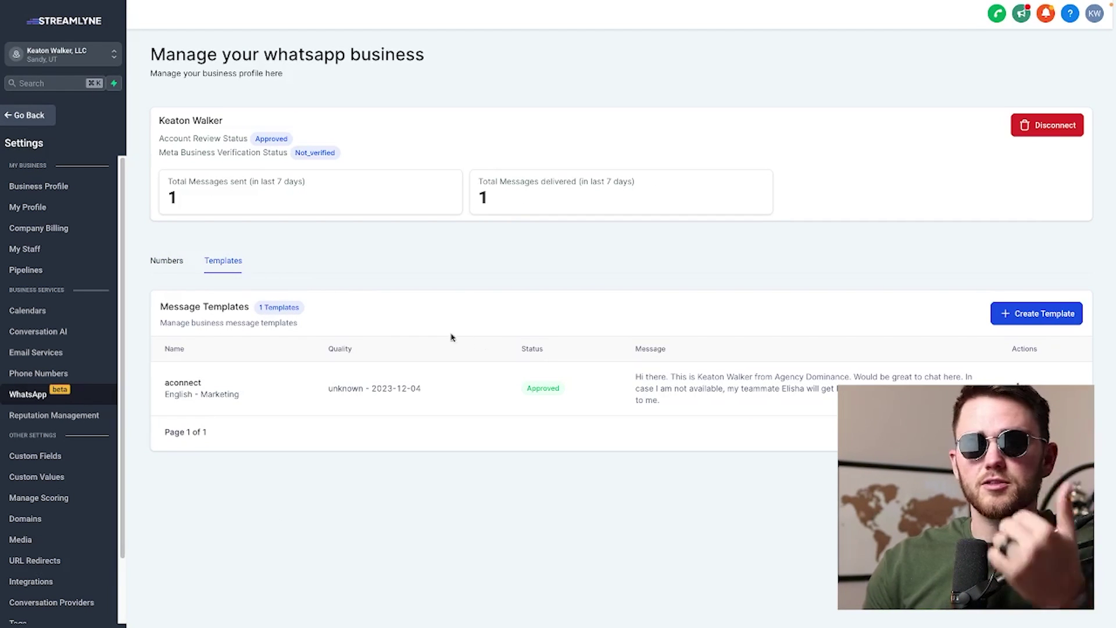
left_click(1049, 316)
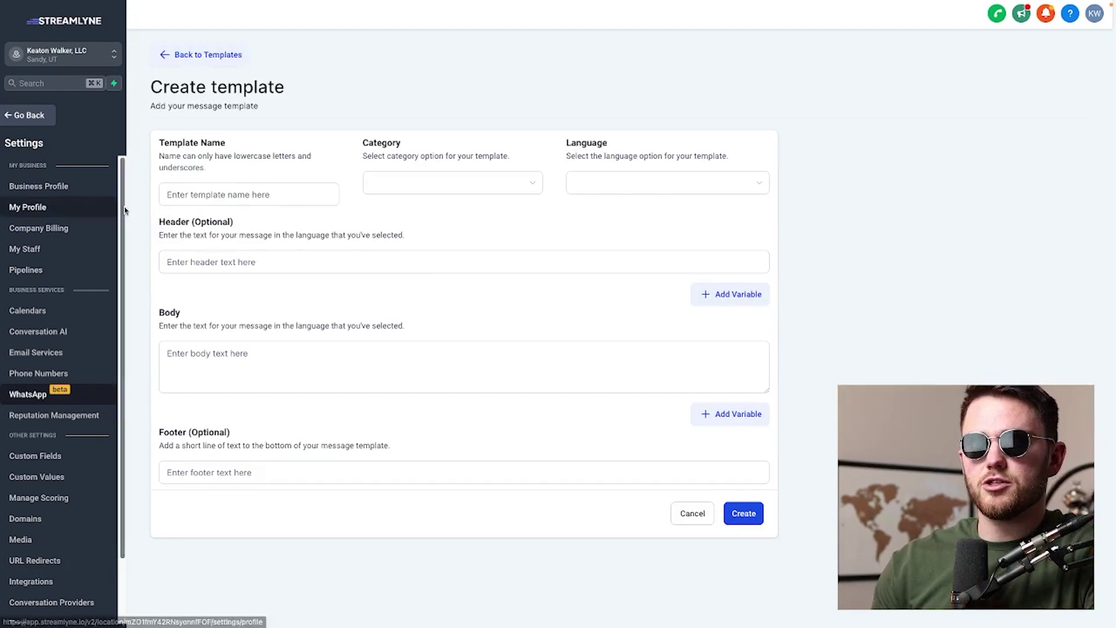
left_click(255, 200)
type("Marketing Intro")
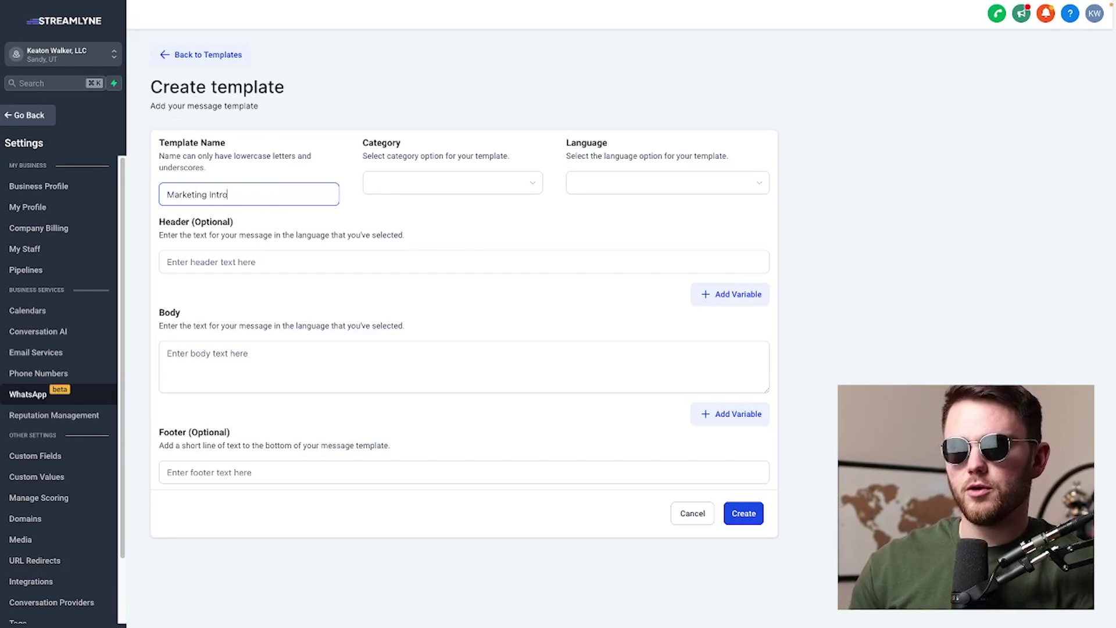
left_click(425, 183)
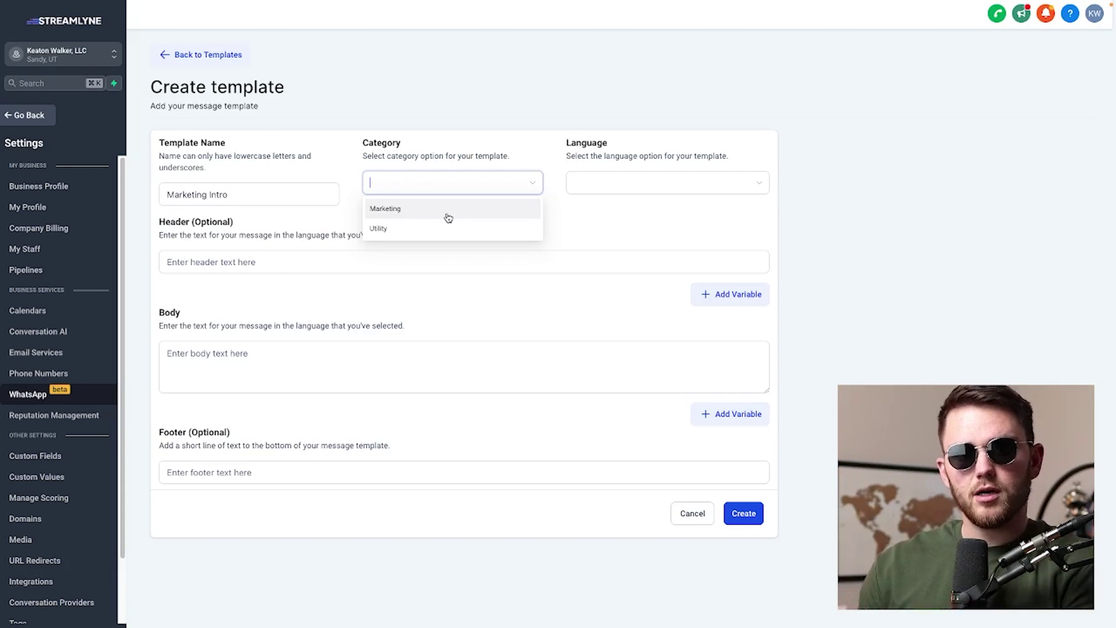
Choose Utility as the template category and English as its language
left_click(464, 229)
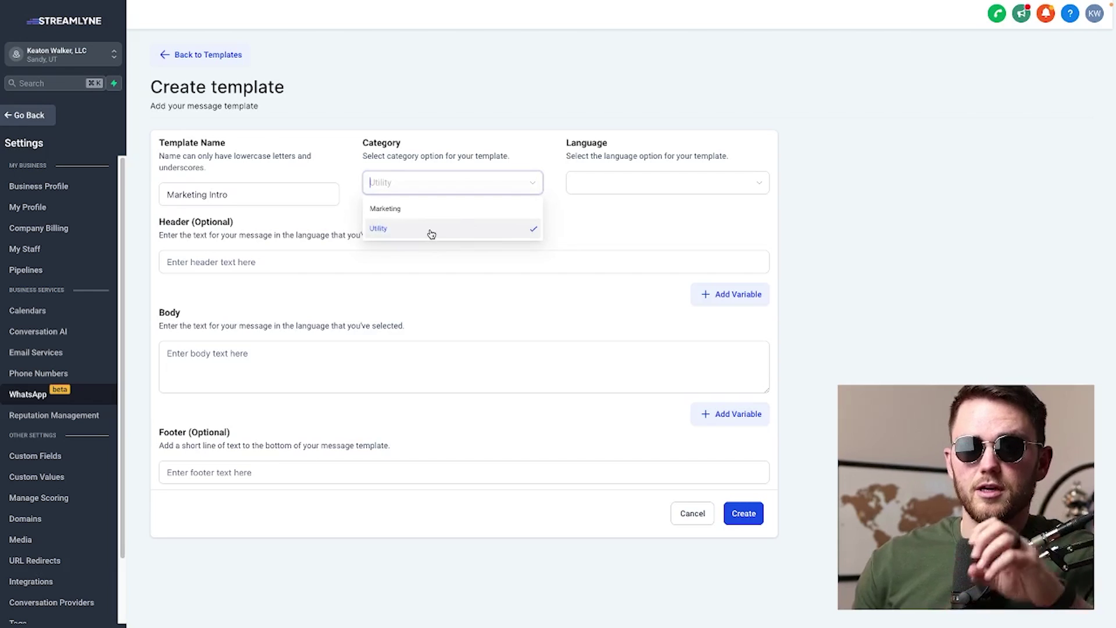
left_click(577, 236)
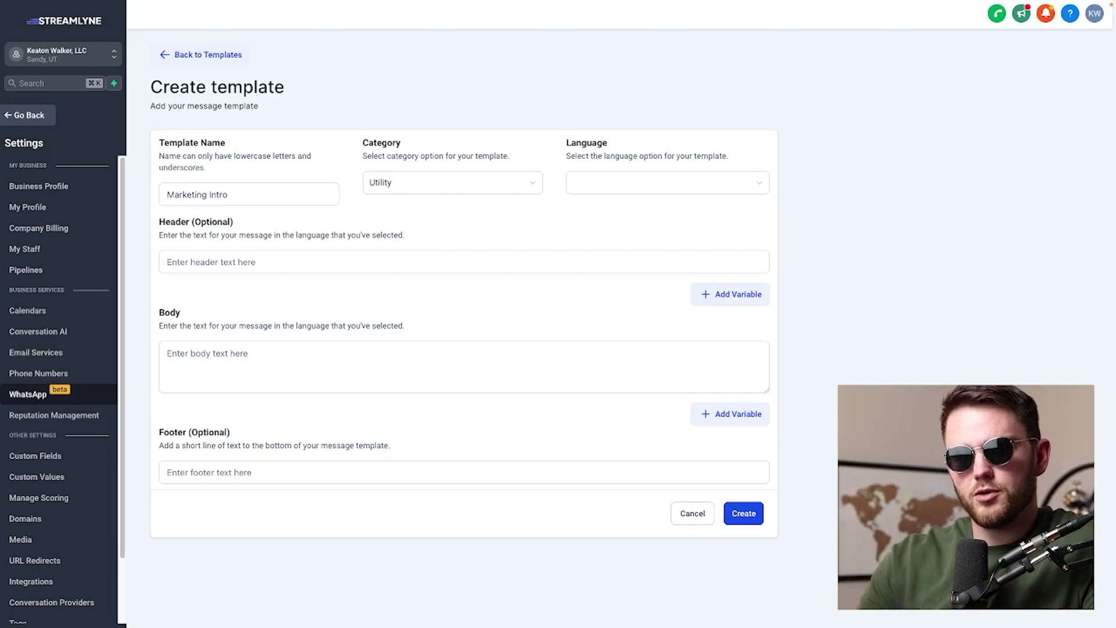
left_click(643, 182)
scroll(644, 254, "down", 10)
type("engl")
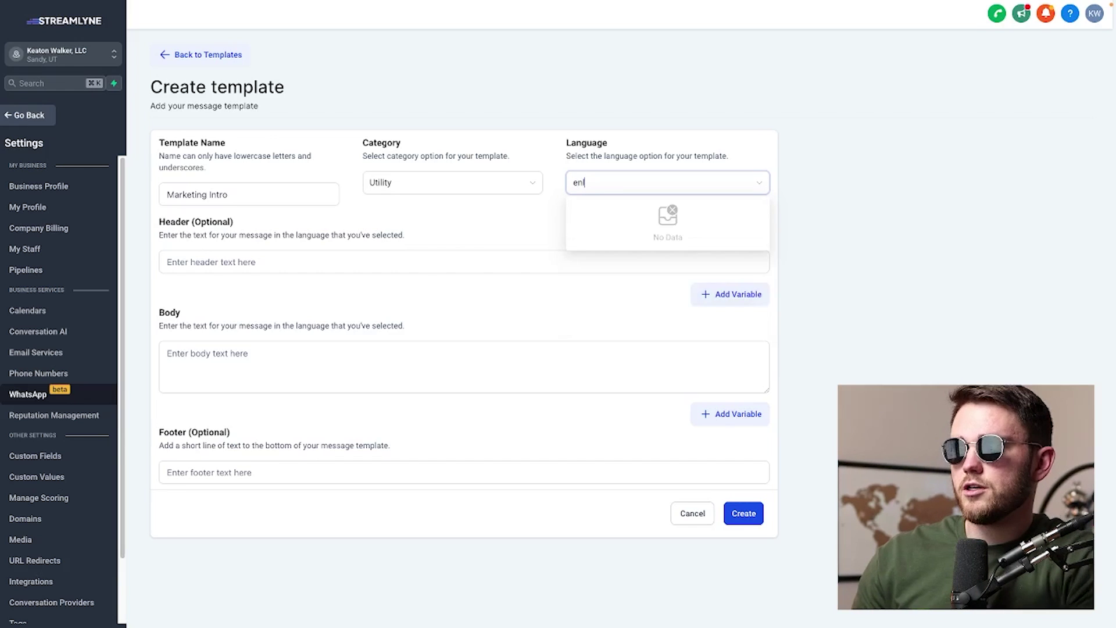
left_click(605, 208)
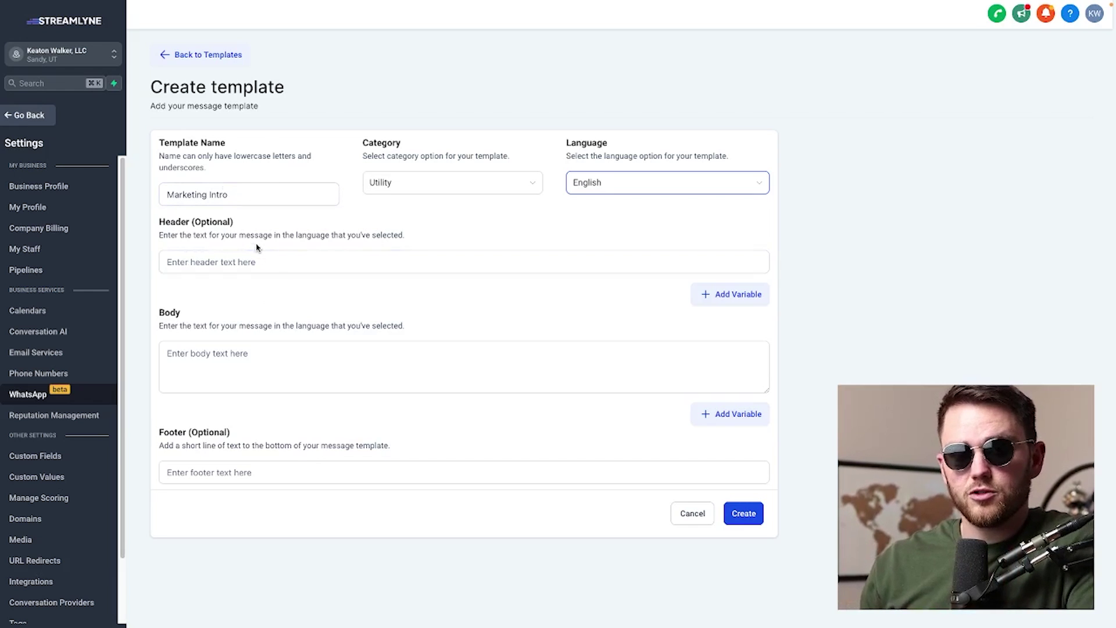
left_click(267, 372)
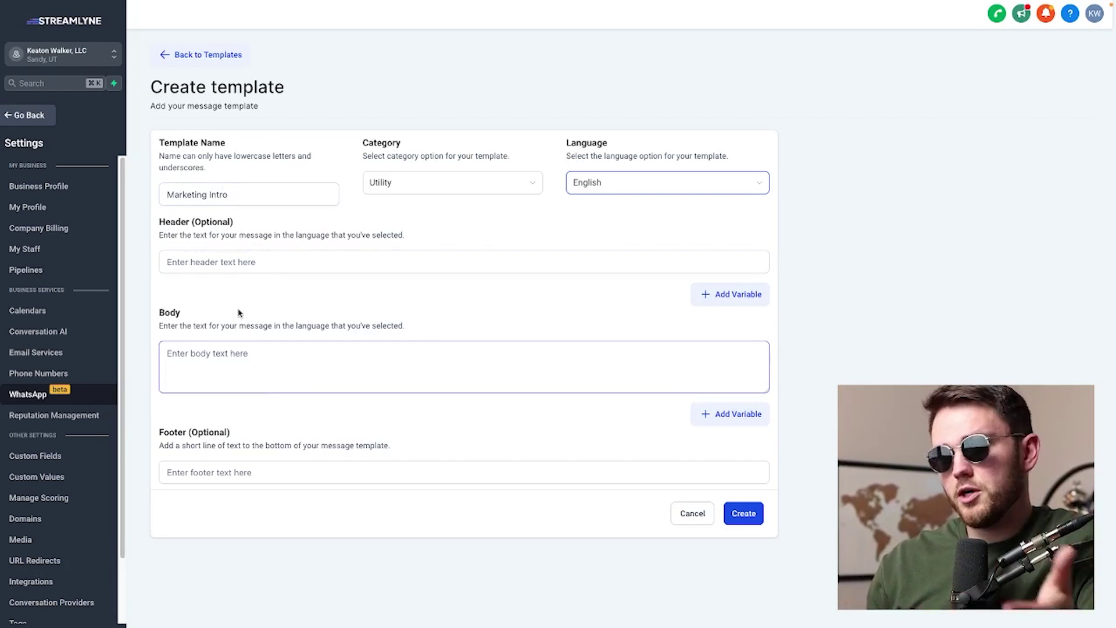
Begin the body with 'Hey there' followed by a Contact First Name variable
left_click(525, 367)
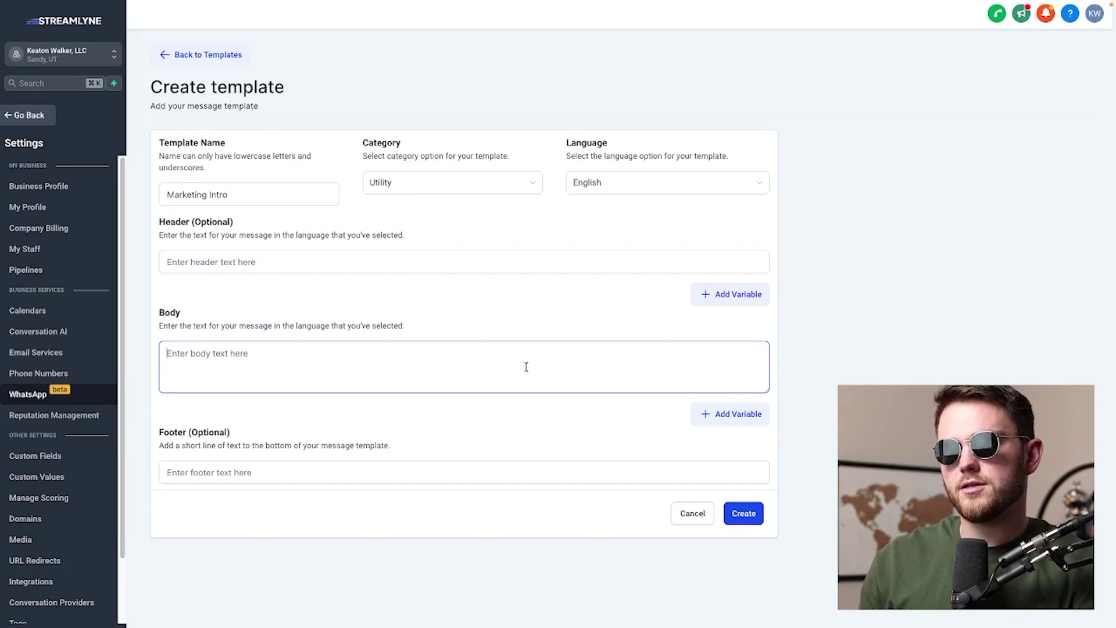
type("Hey there")
left_click(733, 413)
left_click(328, 454)
left_click(347, 451)
left_click(341, 314)
left_click(285, 220)
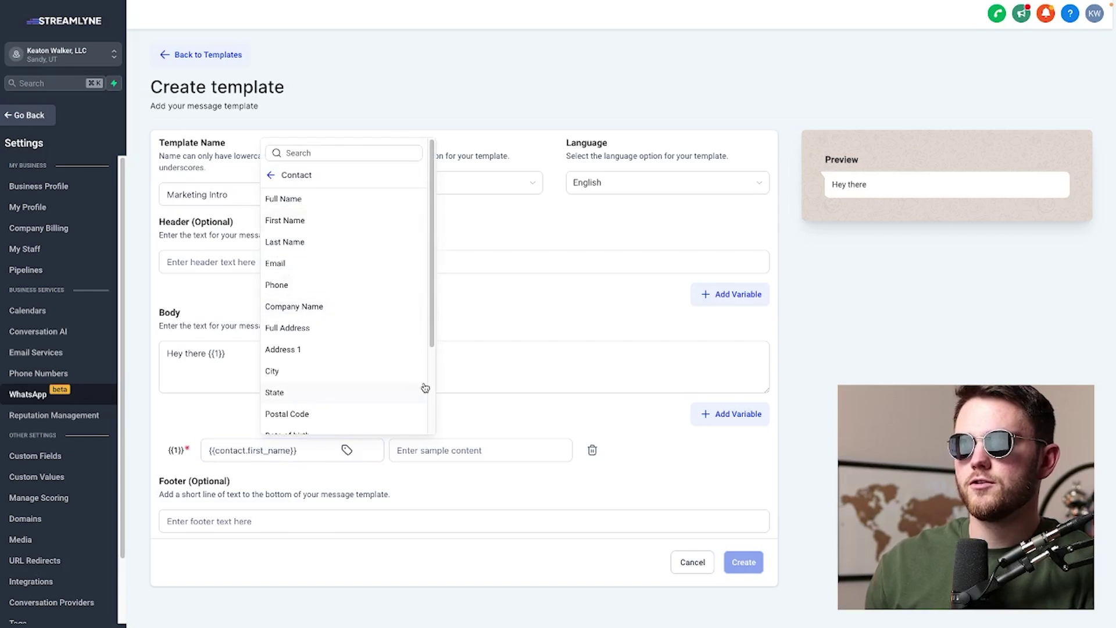
left_click(465, 372)
Add the 'thanks for scheduling your appointment' text, an Appointment Start Time variable, and the sender's sign-off
type(", thanks for scheduling your appointment!")
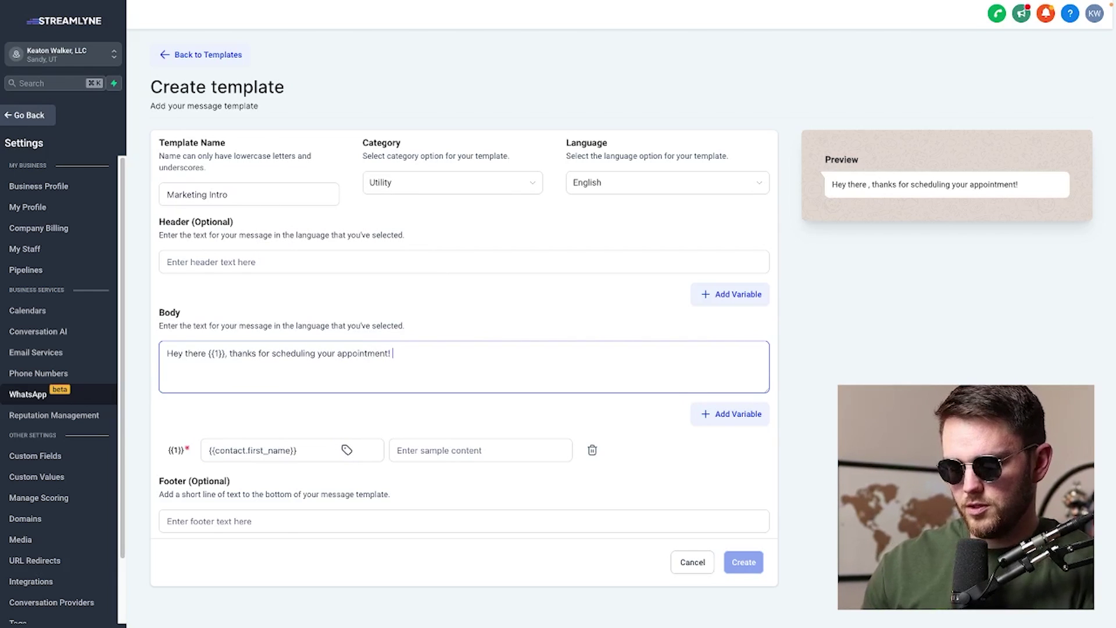
type(" We're exci")
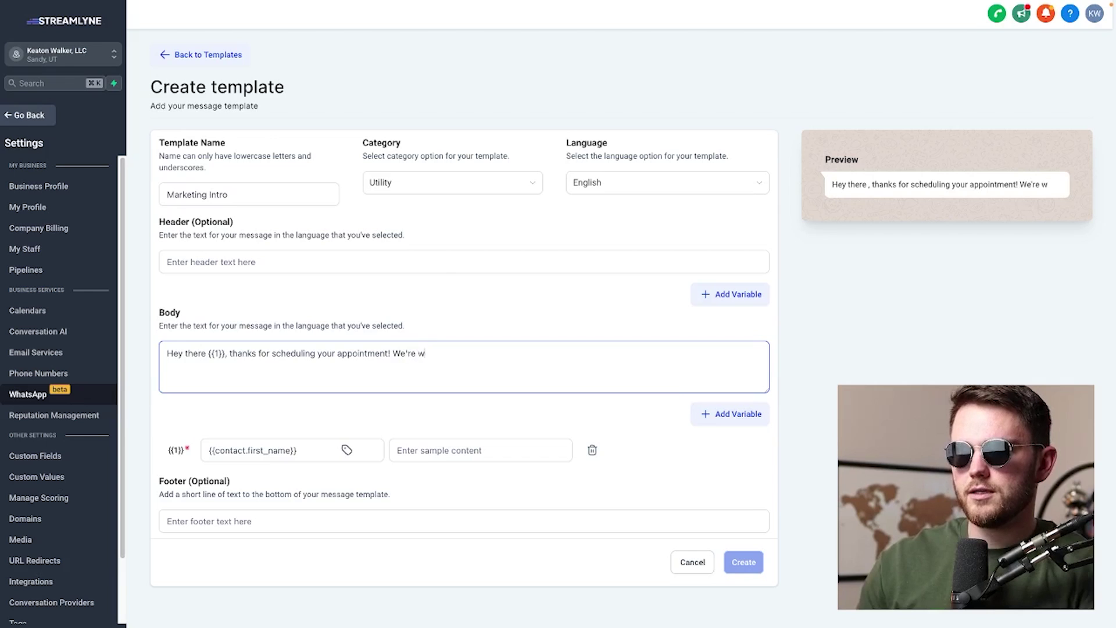
type("ted to see you at")
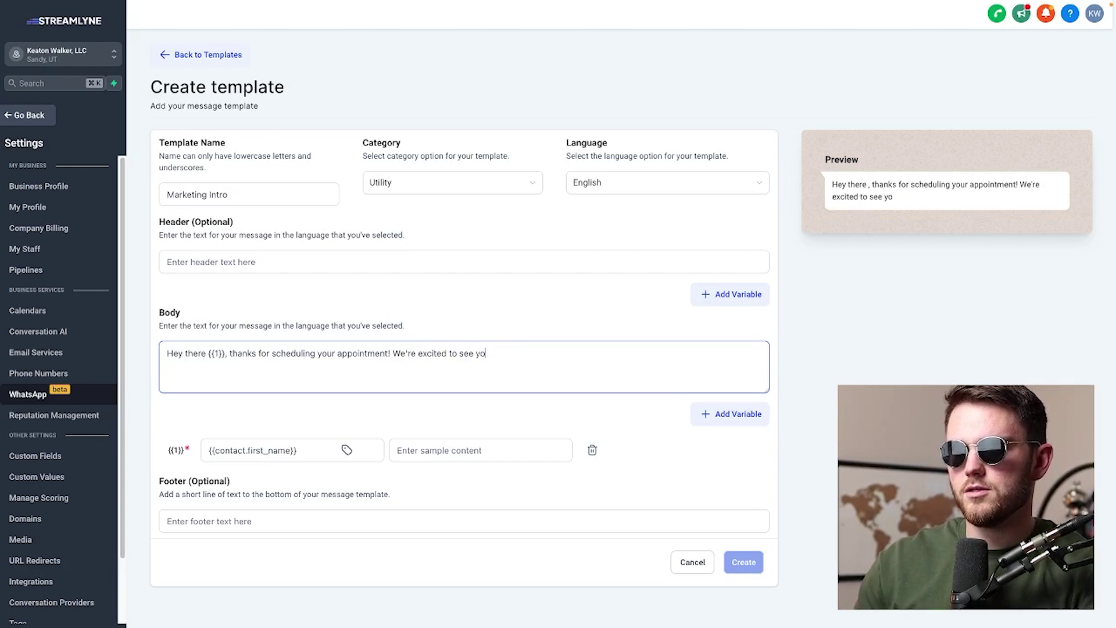
left_click(738, 413)
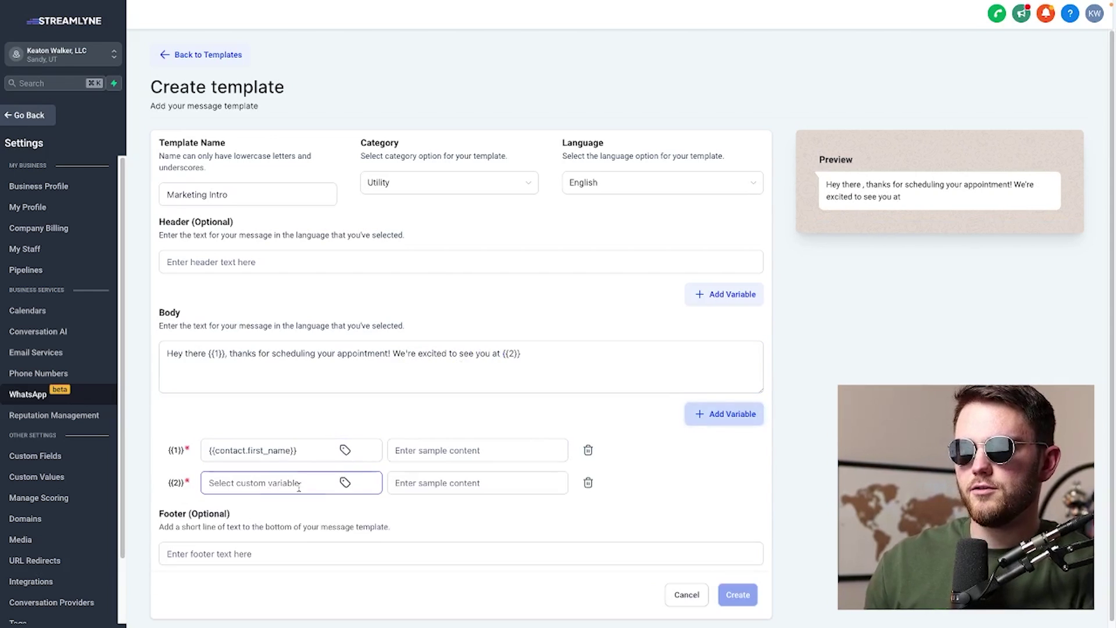
left_click(353, 484)
left_click(291, 282)
left_click(292, 231)
left_click(582, 358)
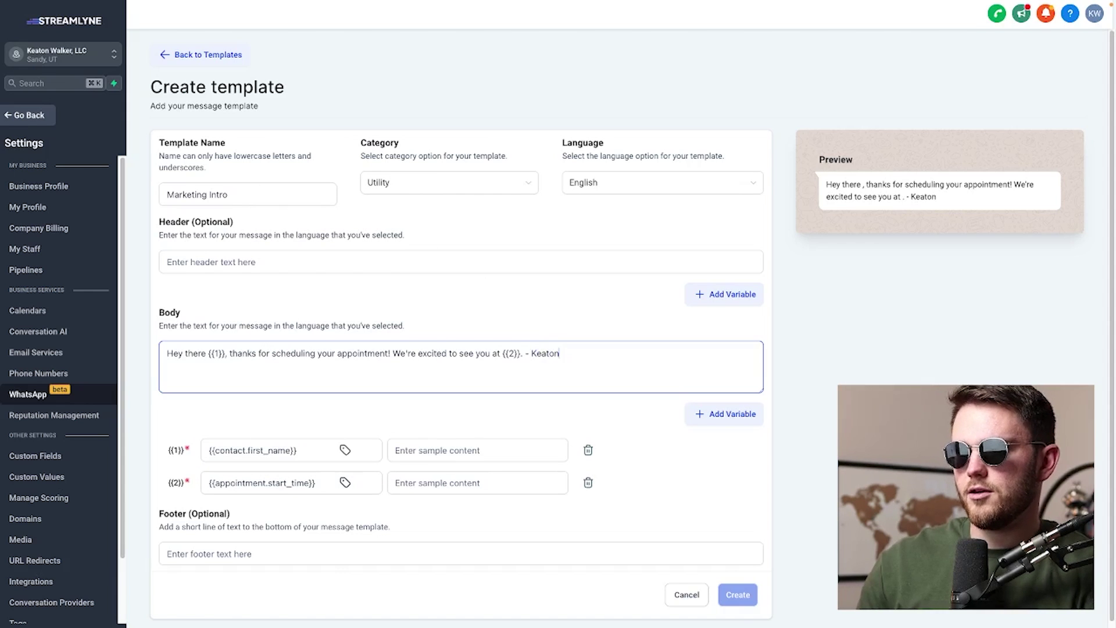
Enter a sample first name for the first-name variable
scroll(667, 508, "down", 1)
left_click(455, 454)
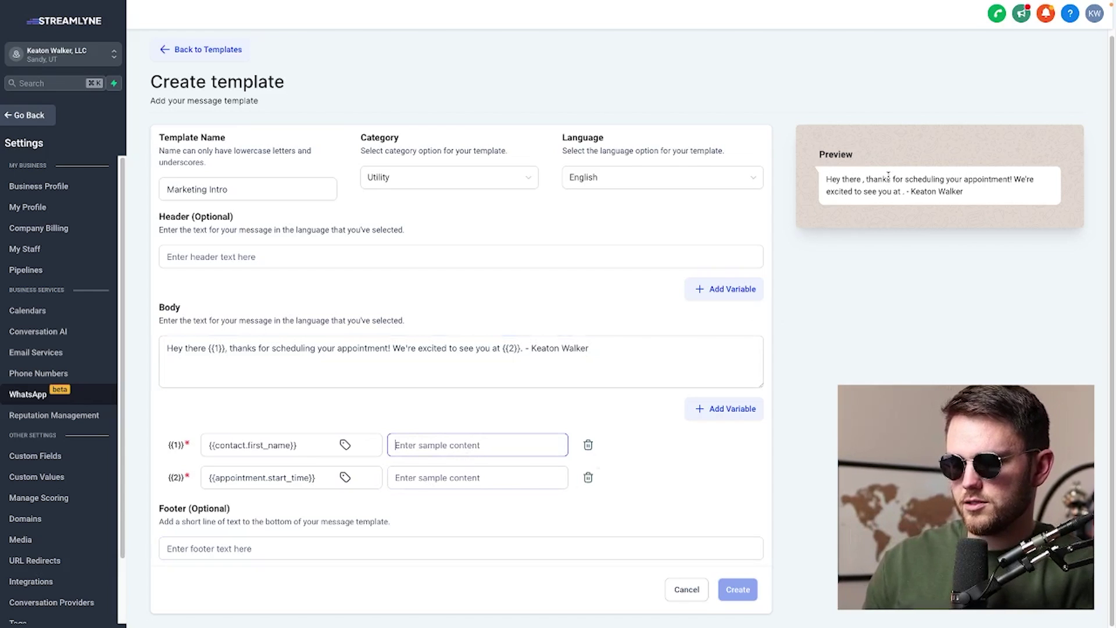
type("Manny")
left_click(513, 475)
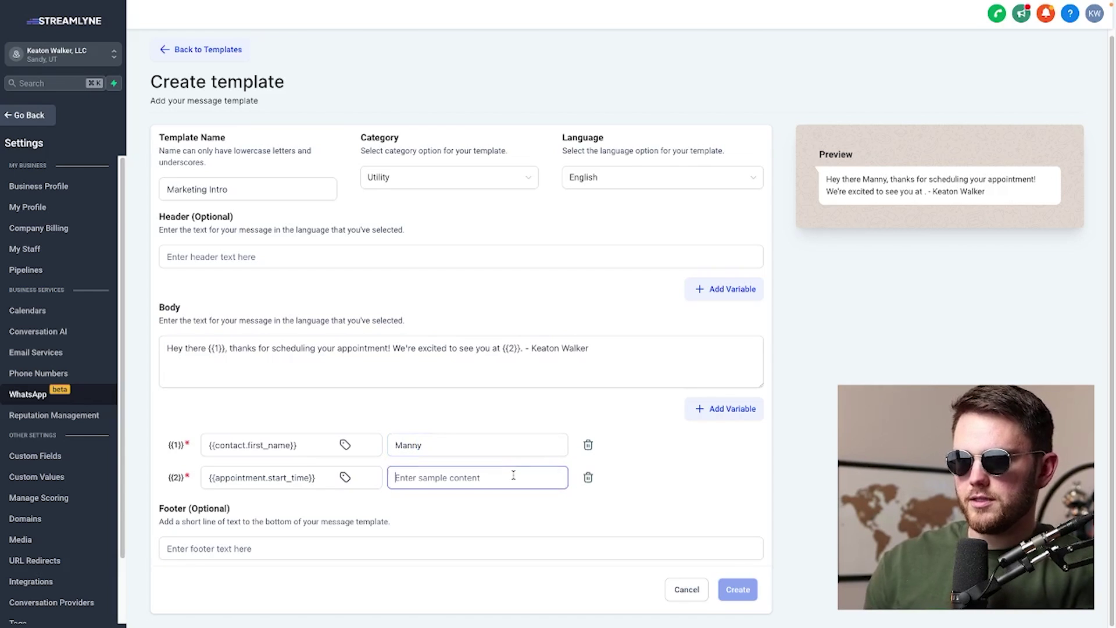
Enter 'February 5 9:10am' as the sample appointment time and test typing in the footer
type("February ")
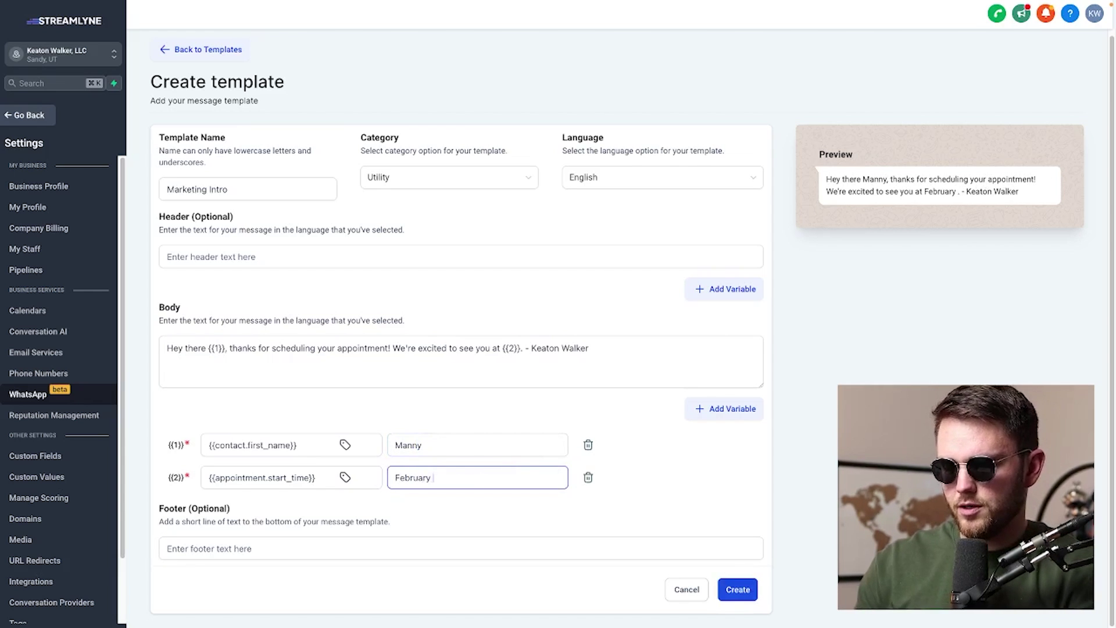
type("5 9:10am")
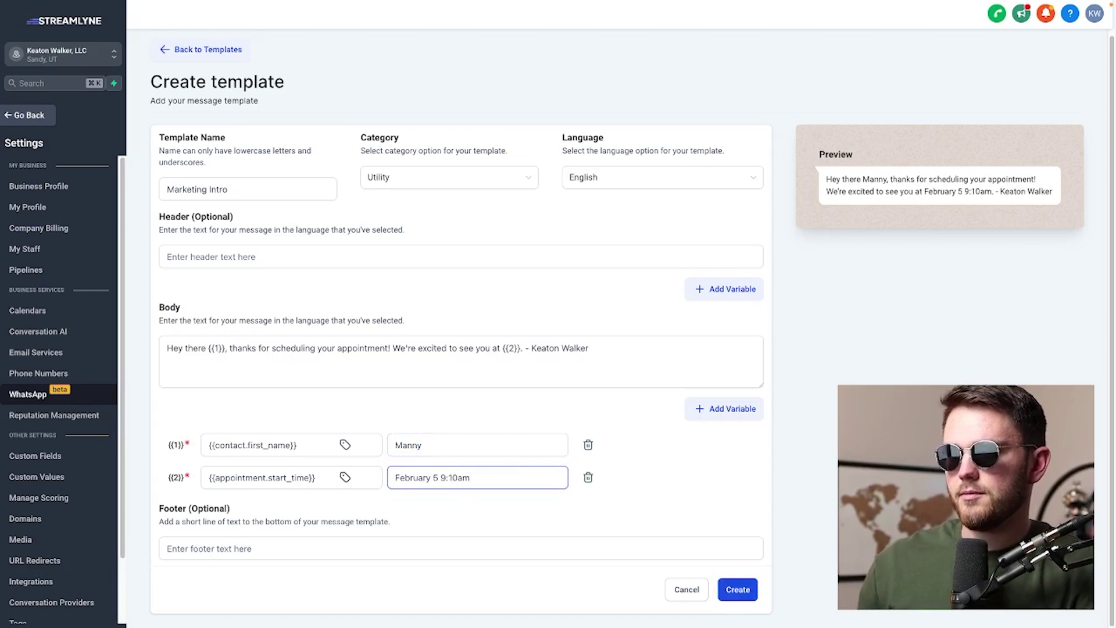
left_click(461, 549)
type("asdfas")
key("BackSpace")
key("BackSpace")
key("BackSpace")
key("BackSpace")
key("BackSpace")
key("BackSpace")
type("s;adklfjalskdjf")
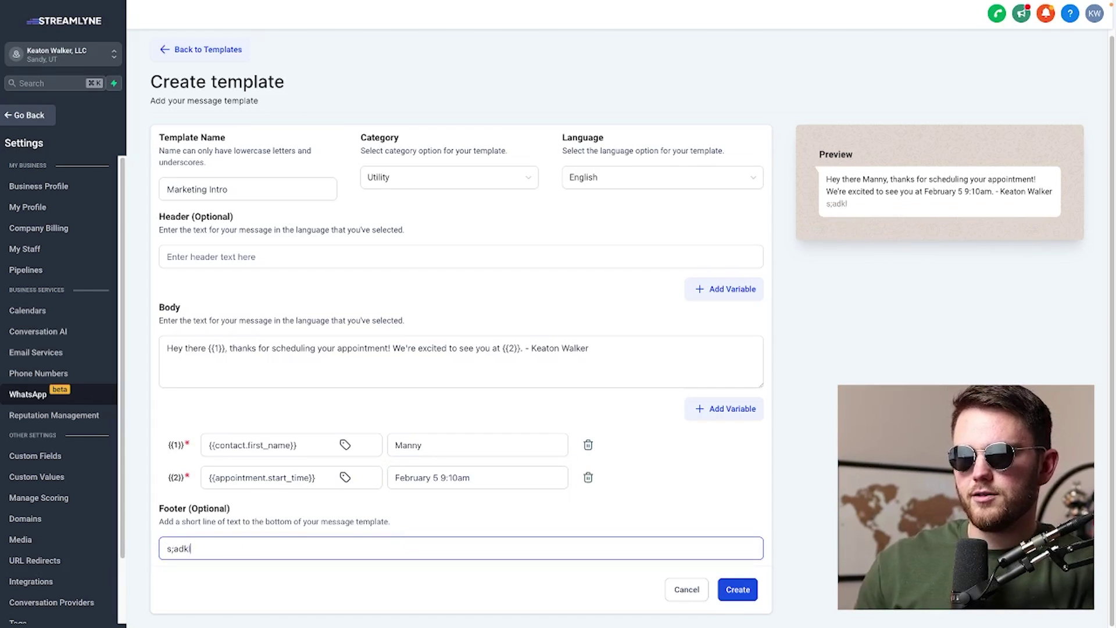
Test typing in the header, then clear both the header and footer fields
left_click(364, 257)
type(";akjds;flkjasdf")
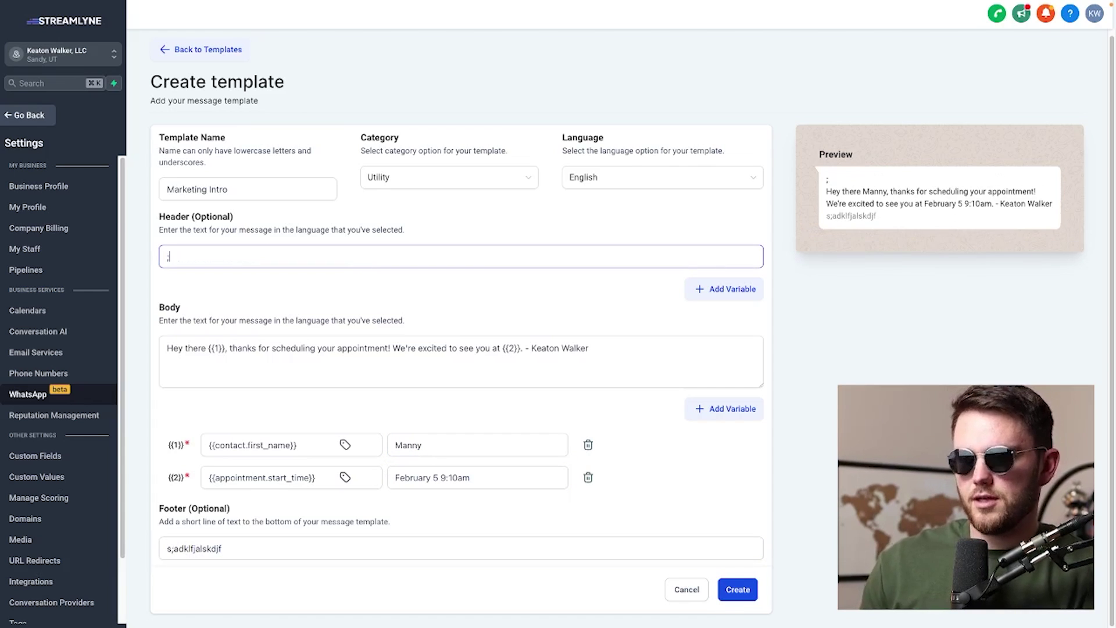
triple_click(260, 251)
key("BackSpace")
triple_click(258, 541)
key("BackSpace")
Submit the Marketing Intro template with Create so it lists as Pending
left_click(738, 589)
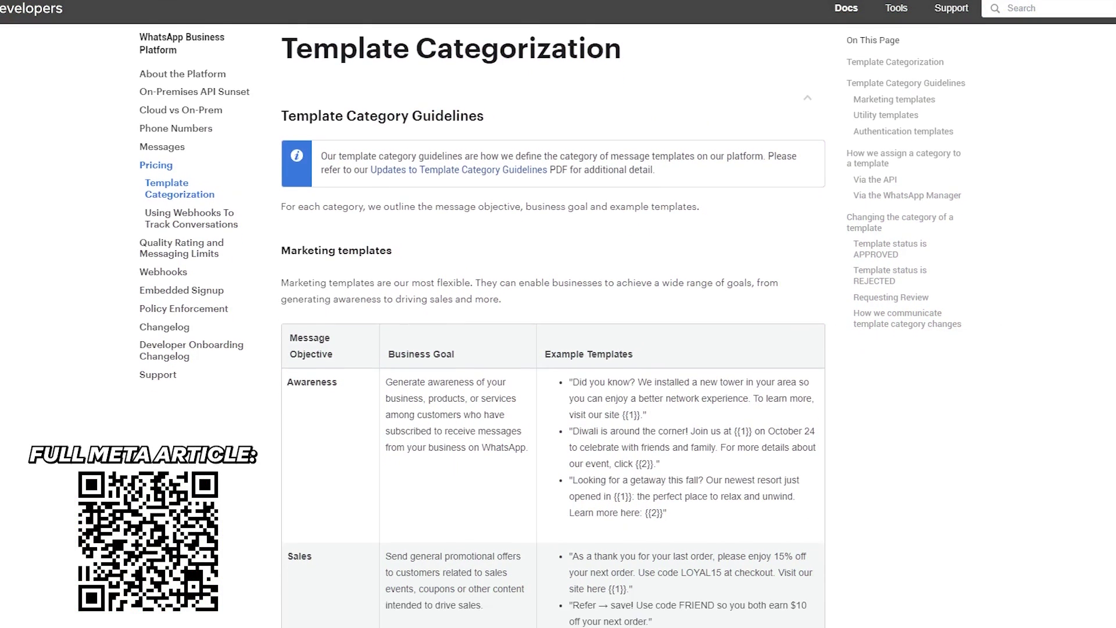
Scroll through the Marketing templates examples past Retargeting and App Promotion
scroll(552, 314, "down", 3)
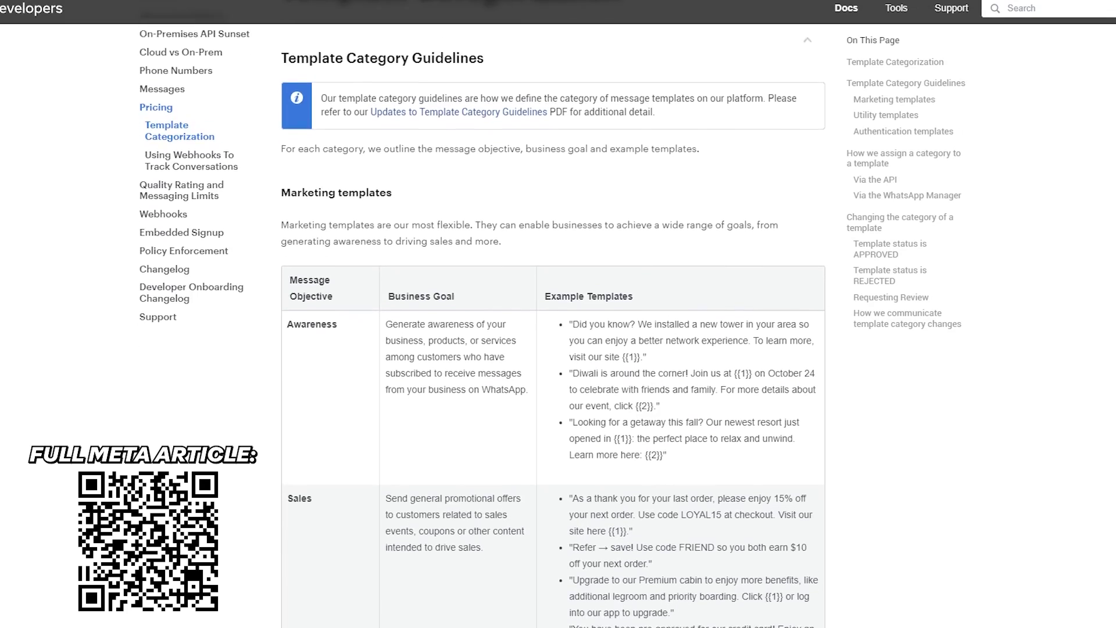
scroll(552, 326, "down", 10)
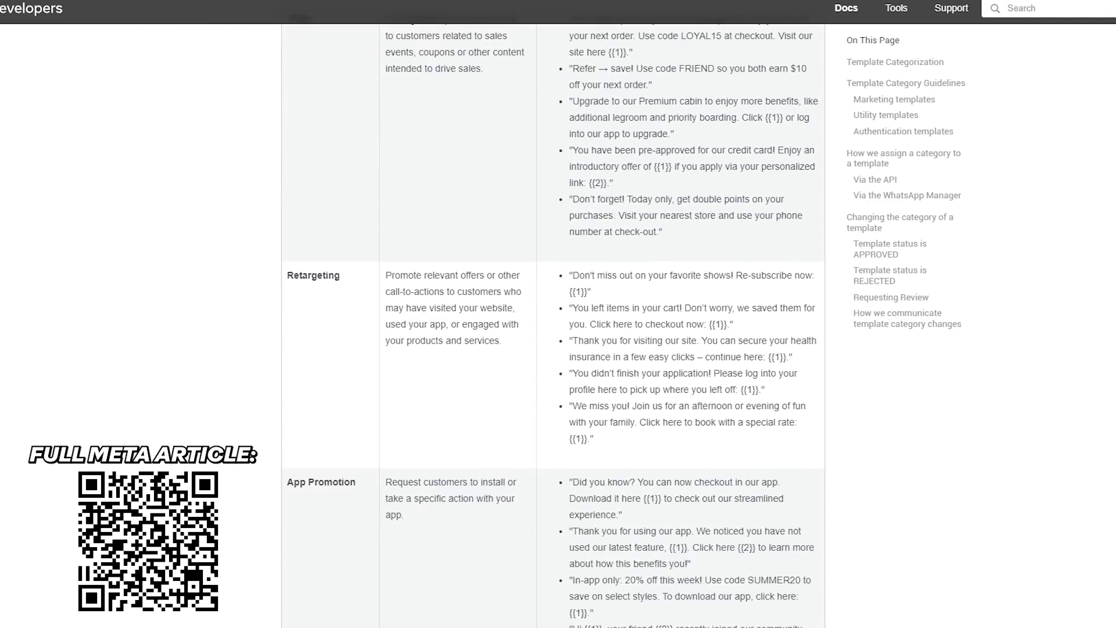
scroll(552, 325, "down", 8)
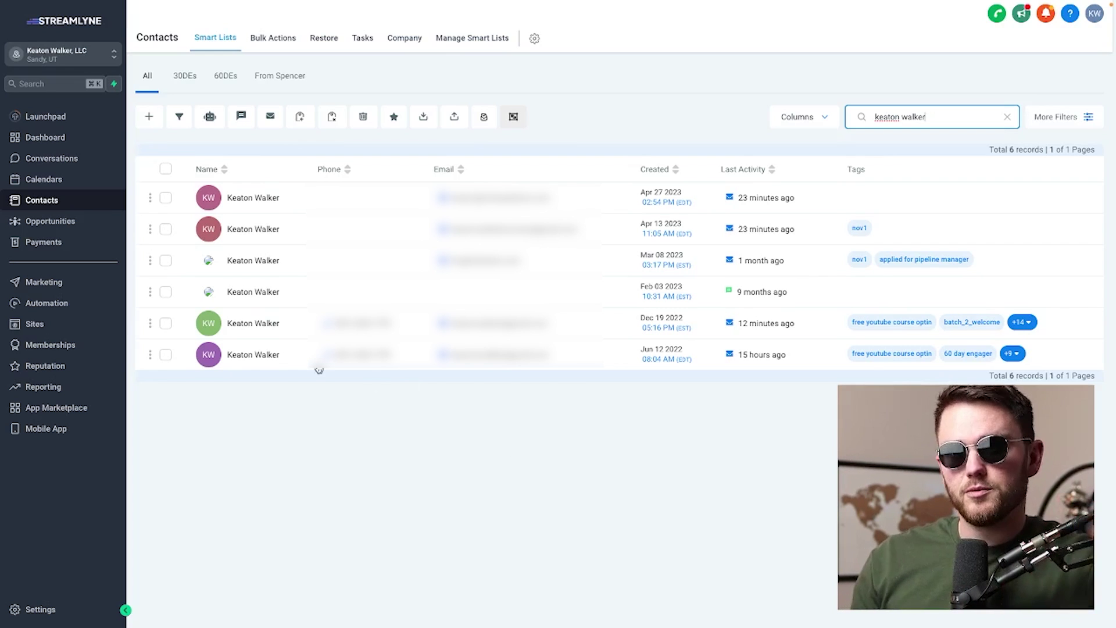
Open the contact's record and insert the marketingintro template into a WhatsApp message
left_click(271, 357)
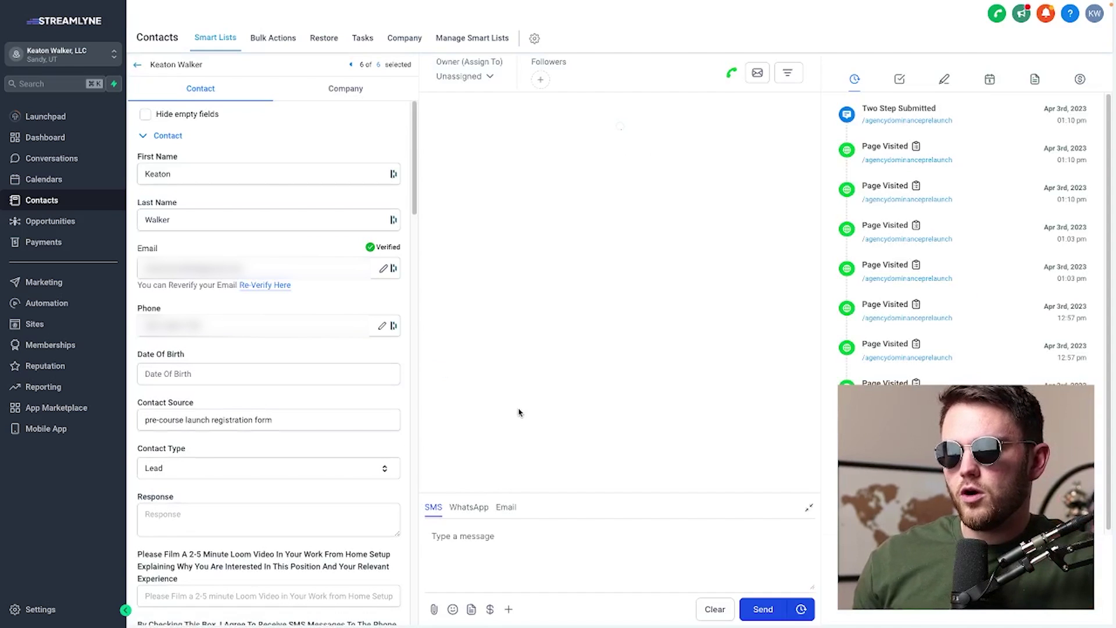
left_click(470, 508)
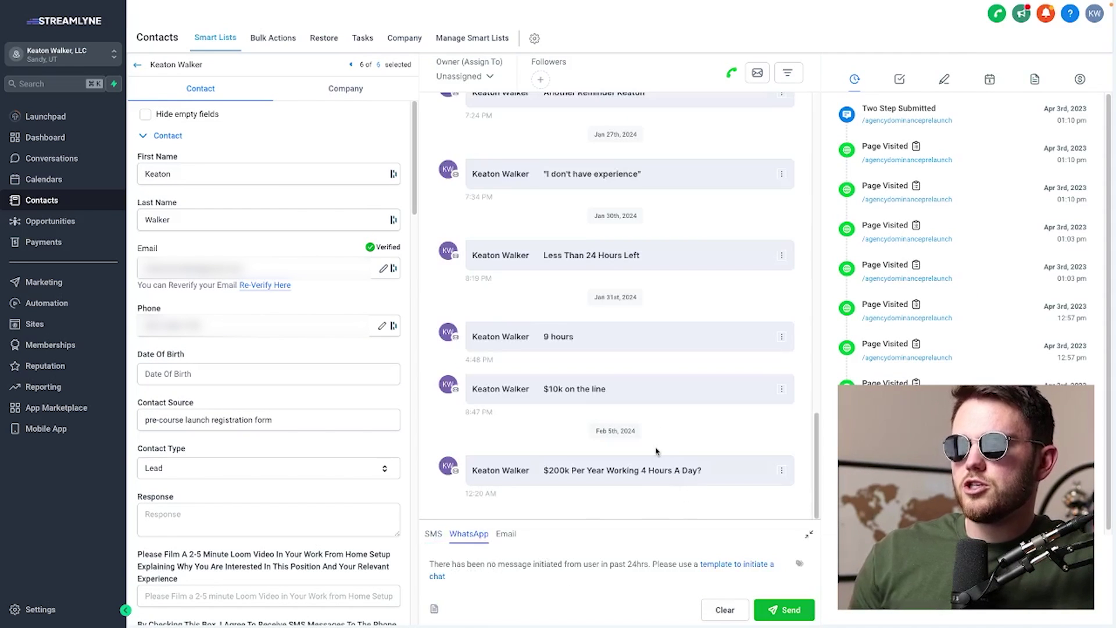
scroll(654, 422, "up", 2)
scroll(654, 423, "down", 3)
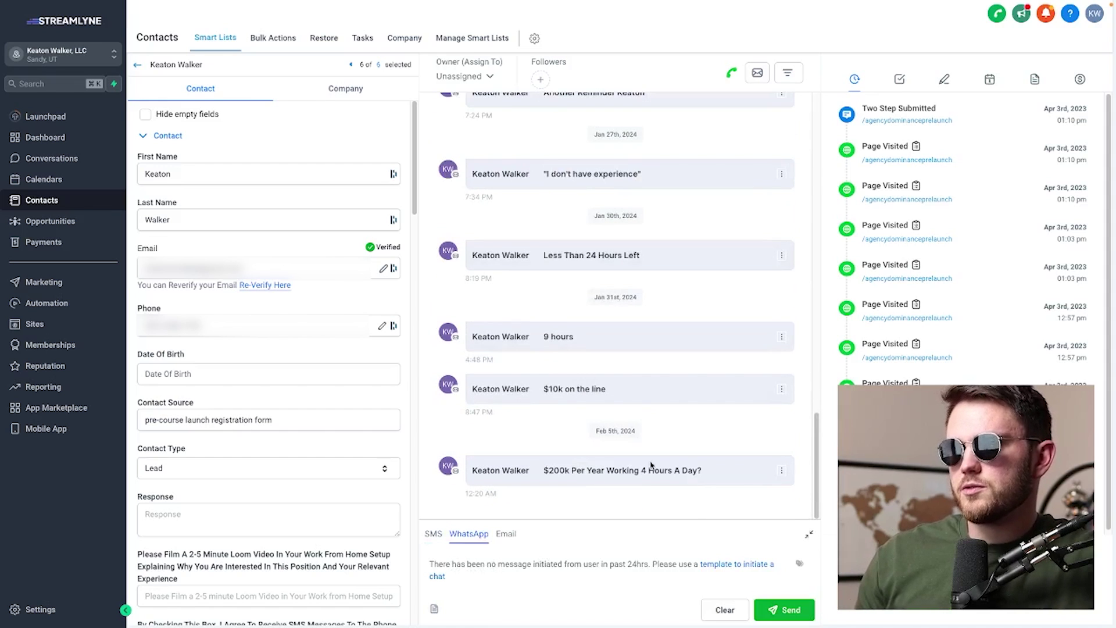
left_click(722, 566)
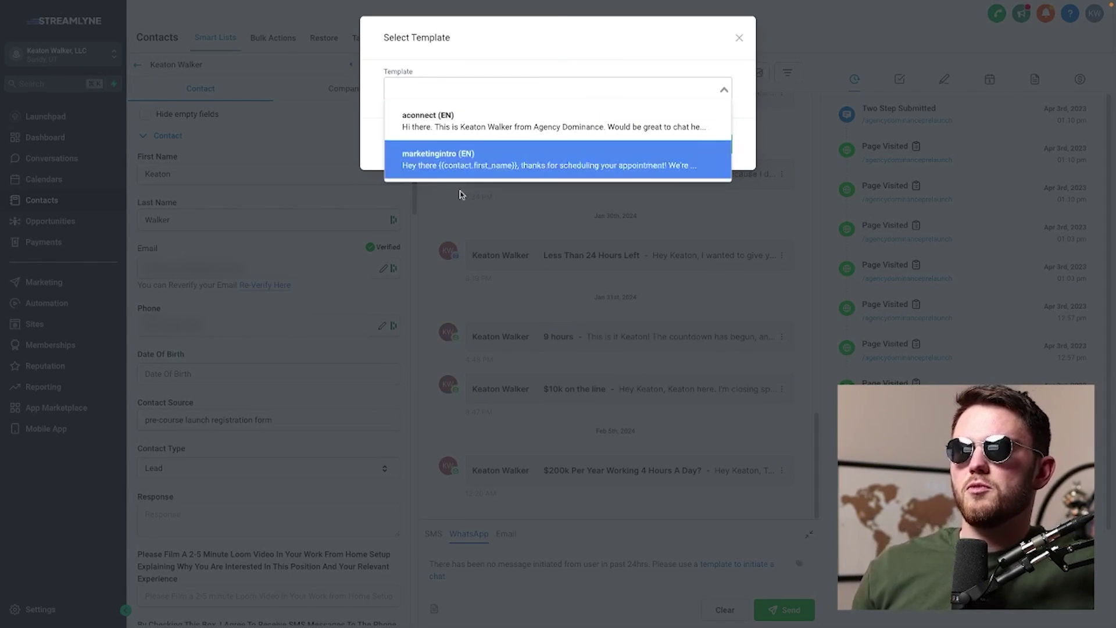
left_click(439, 168)
left_click(655, 145)
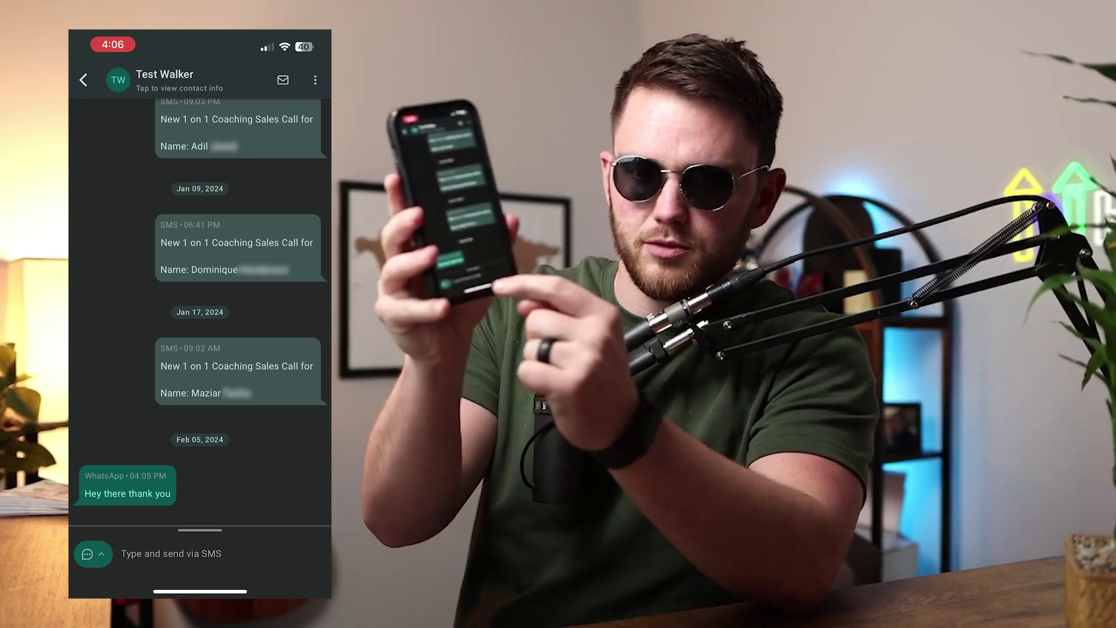
Open the reply channel selector beside the received WhatsApp greeting on the phone
left_click(93, 554)
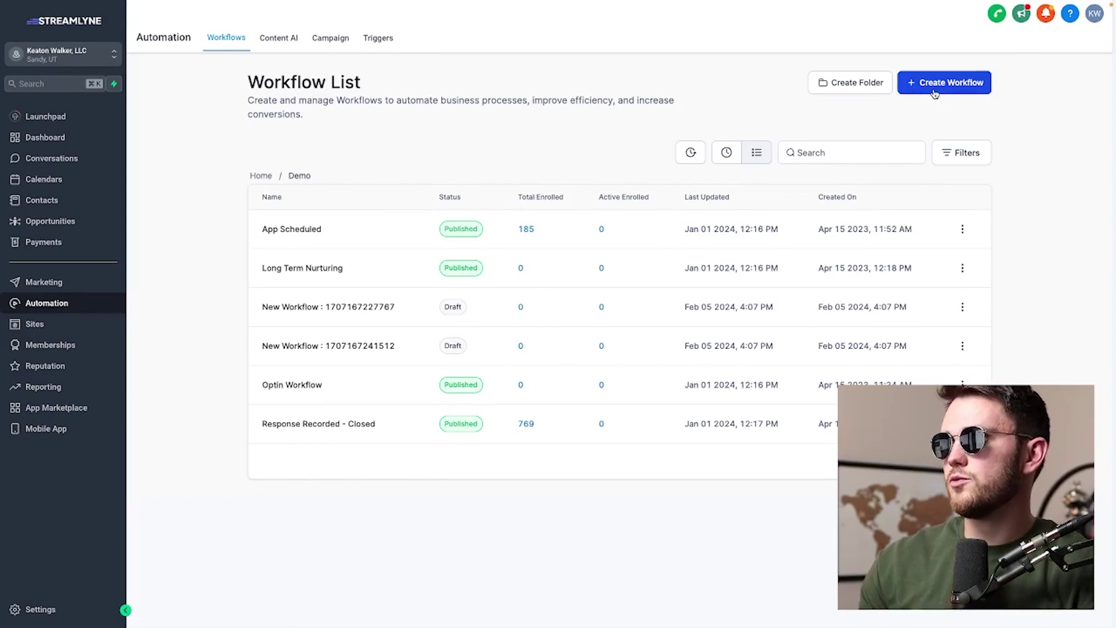
Create a workflow from scratch and name it 'Demo Whatsapp'
left_click(934, 92)
left_click(420, 253)
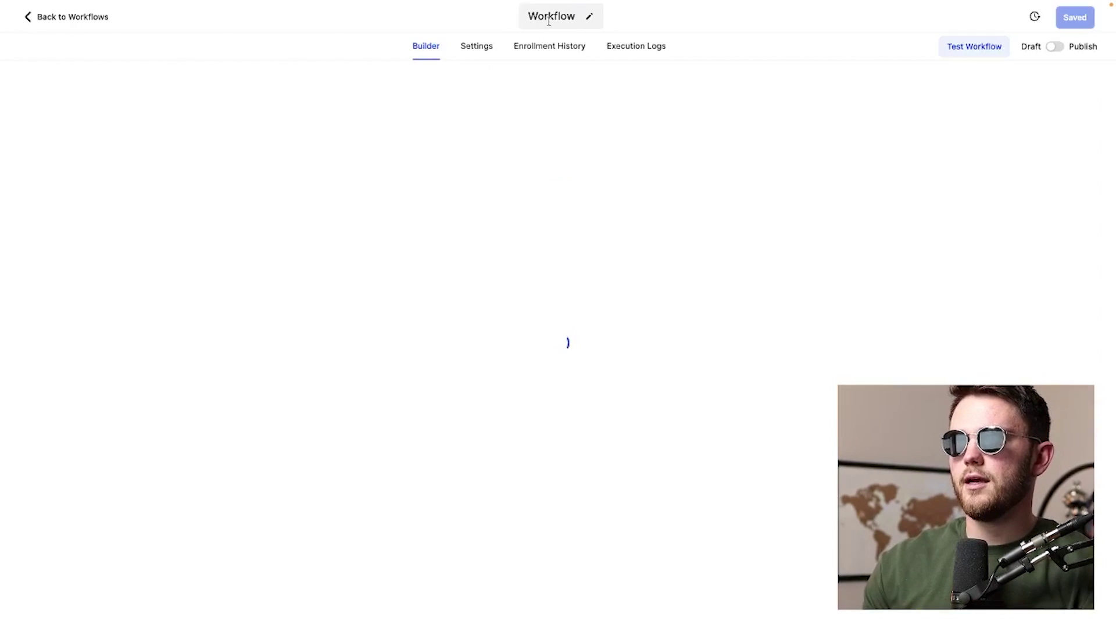
left_click(548, 21)
type("Demo What")
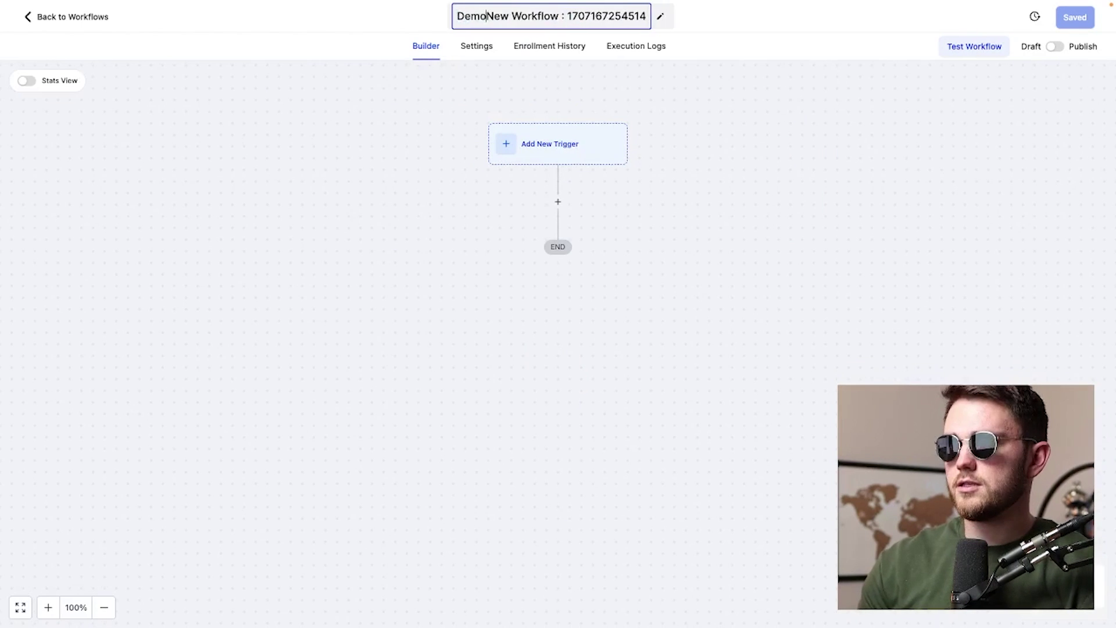
type("sa")
key("shift+End")
type("pp")
Add a Customer Booked Appointment trigger filtered to the Agency Dominance Clarity calendar
left_click(568, 139)
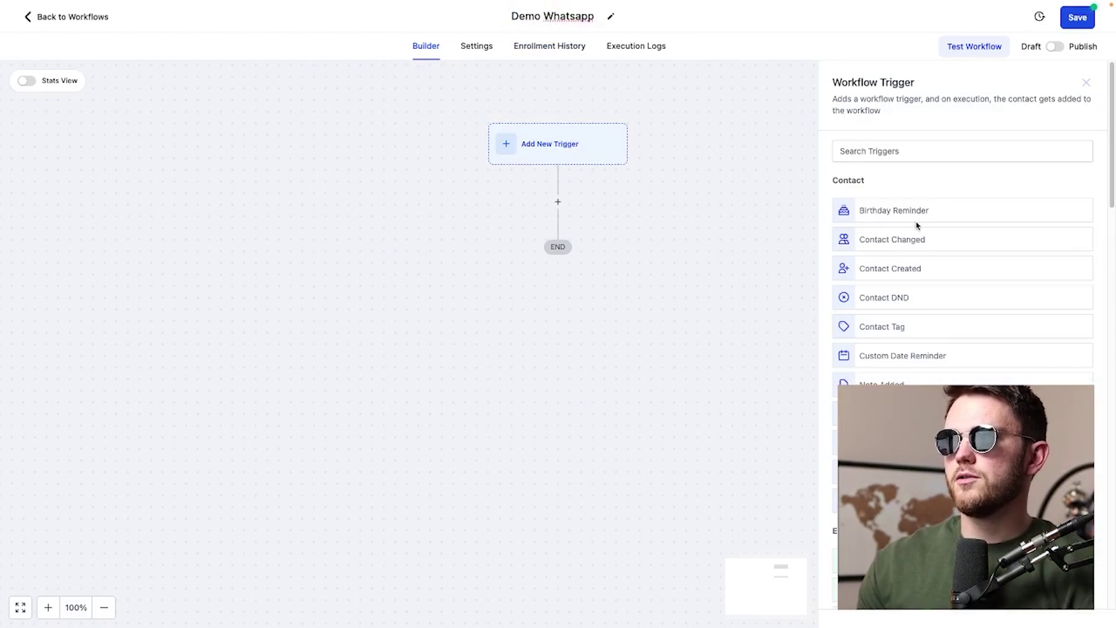
type("ap")
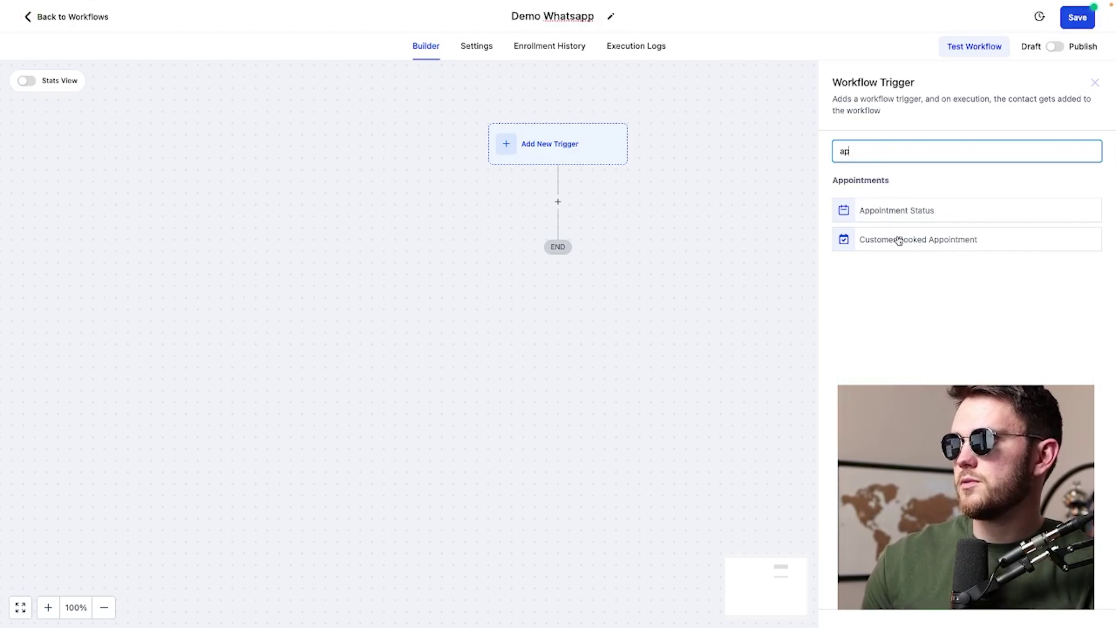
left_click(905, 245)
left_click(660, 277)
left_click(670, 378)
left_click(906, 276)
left_click(917, 329)
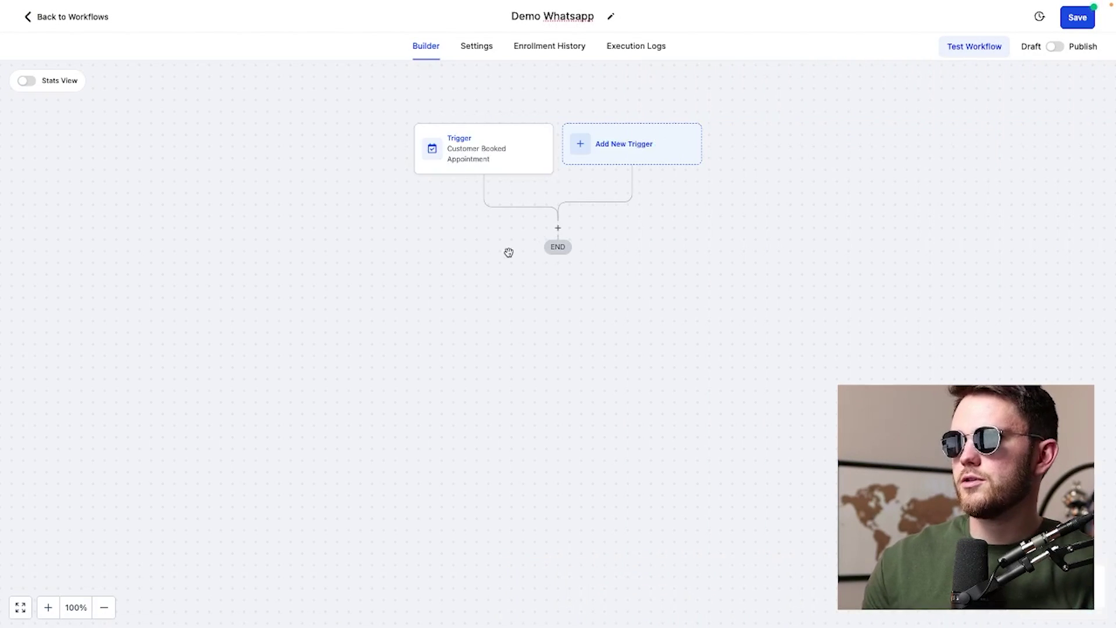
Add a WhatsApp message action right after the workflow trigger
left_click(557, 230)
type("what")
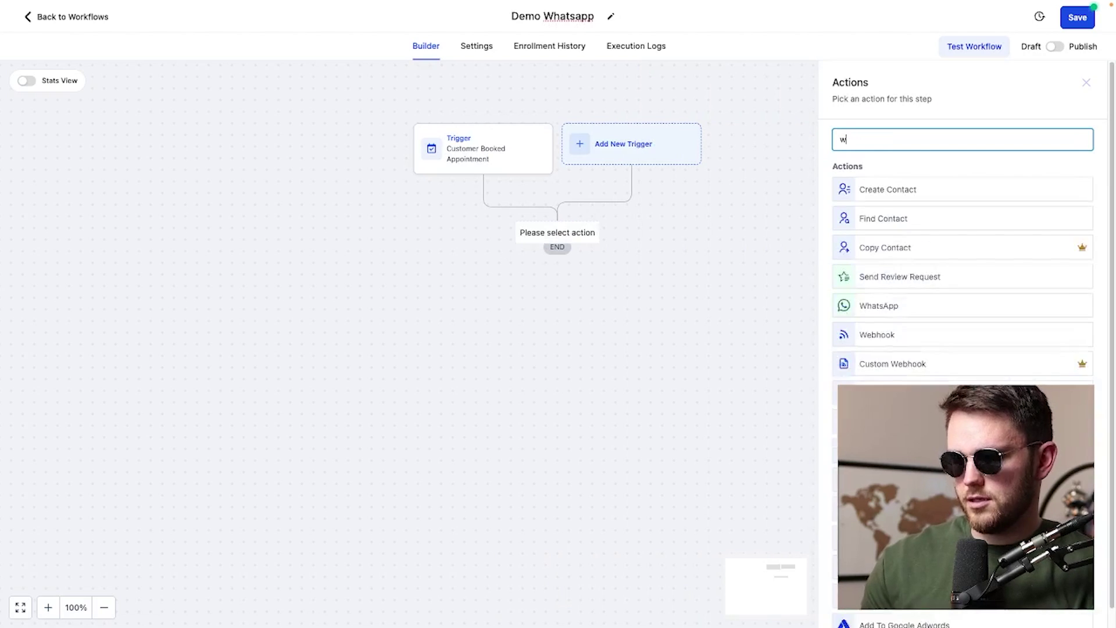
left_click(899, 198)
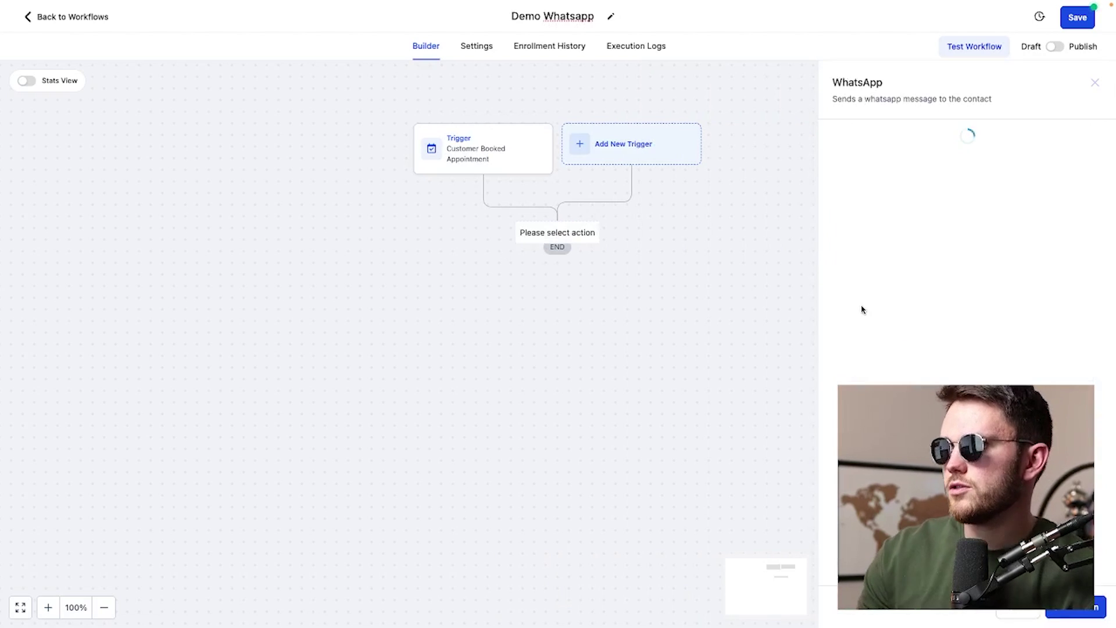
left_click(893, 214)
left_click(628, 185)
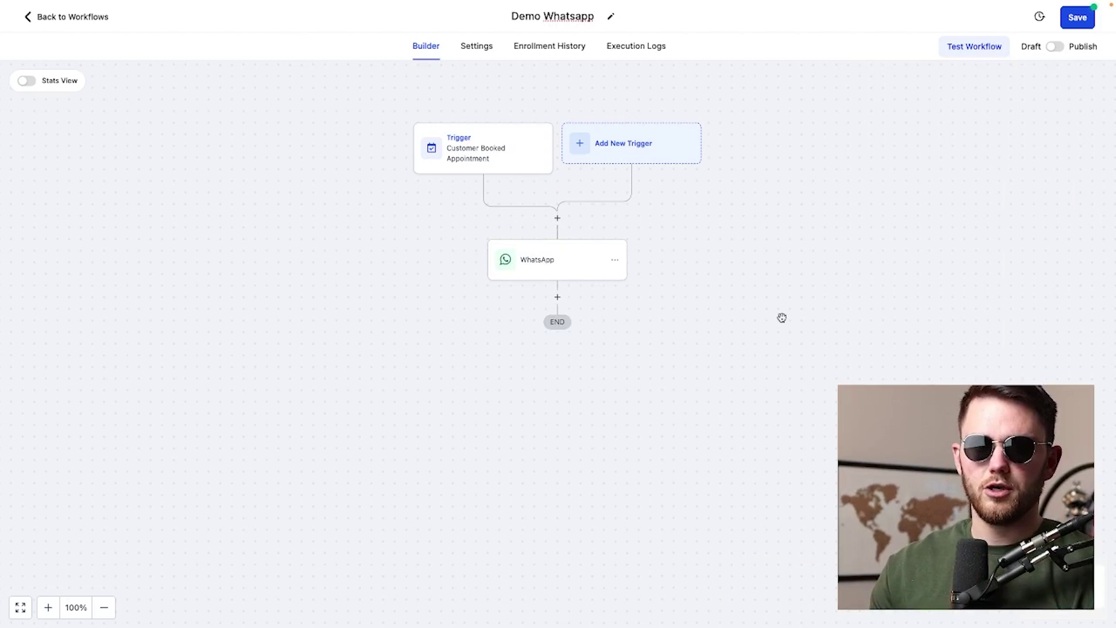
Add a Wait step for a Contact Reply on WhatsApp with an 8-hour timeout
left_click(557, 298)
type("wait")
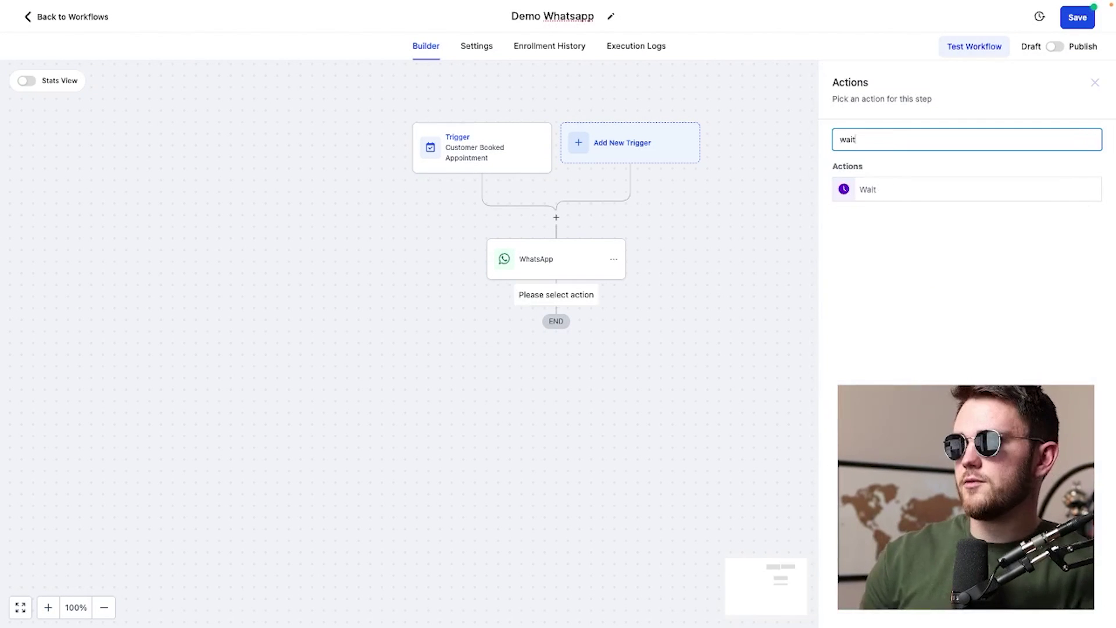
left_click(872, 191)
left_click(750, 224)
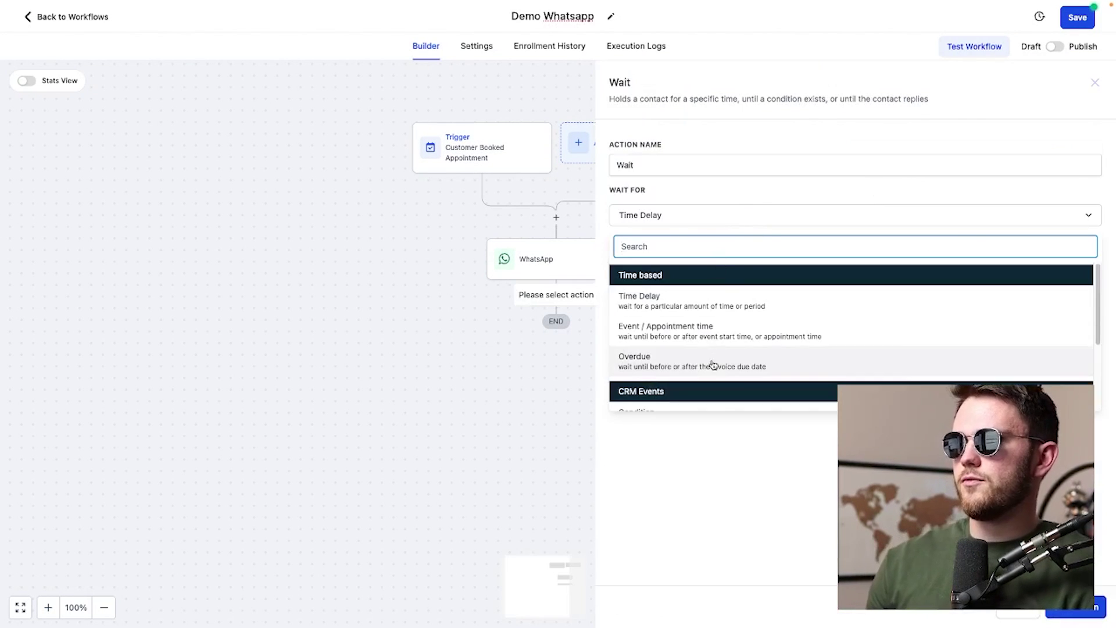
scroll(713, 357, "down", 1)
left_click(668, 373)
left_click(756, 265)
left_click(685, 336)
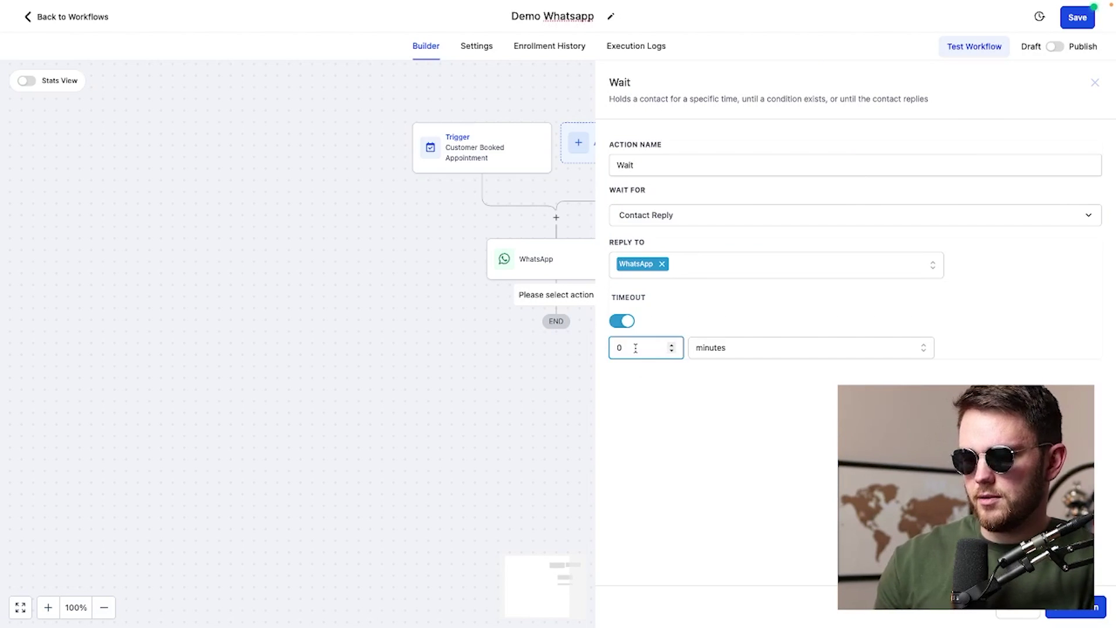
left_click(720, 355)
left_click(730, 389)
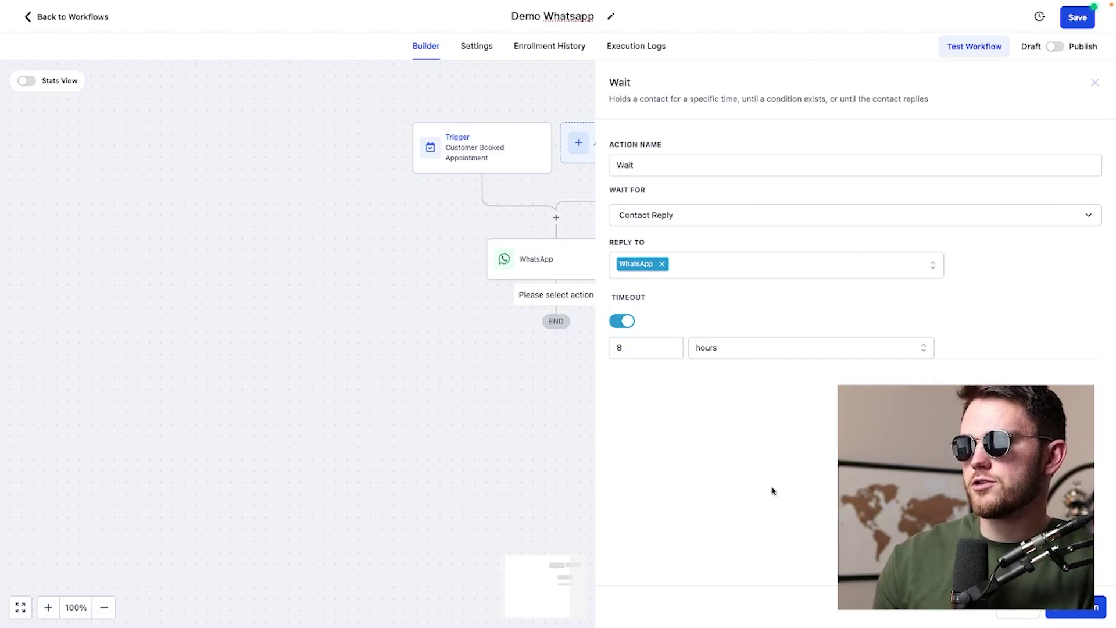
left_click(1076, 607)
Add a follow-up WhatsApp action with a manually written message, then save the workflow
type("what")
left_click(903, 191)
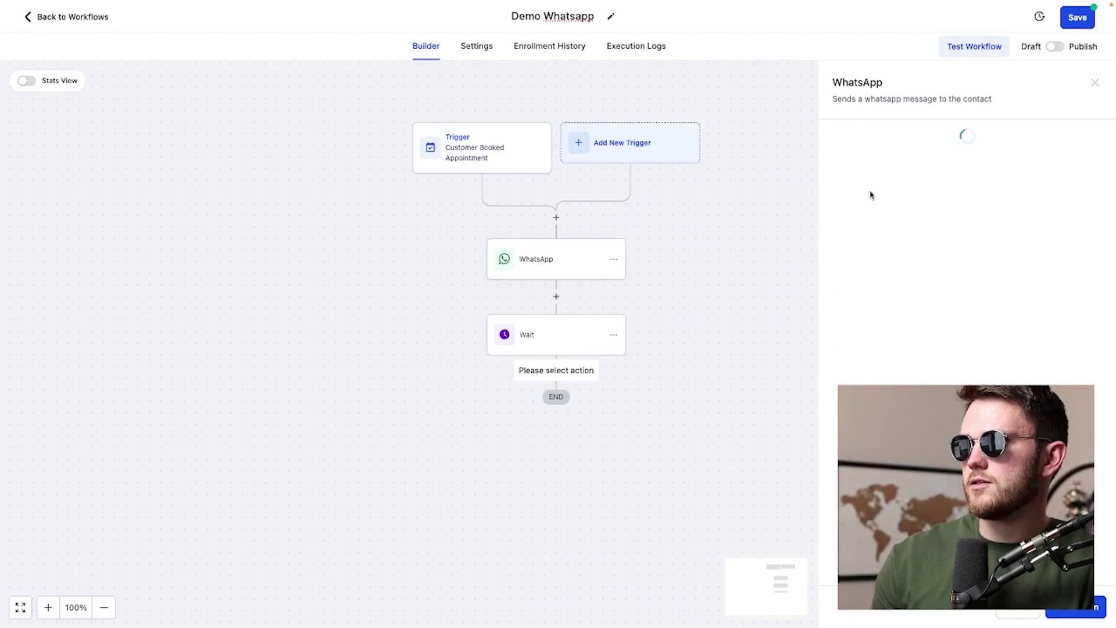
left_click(872, 230)
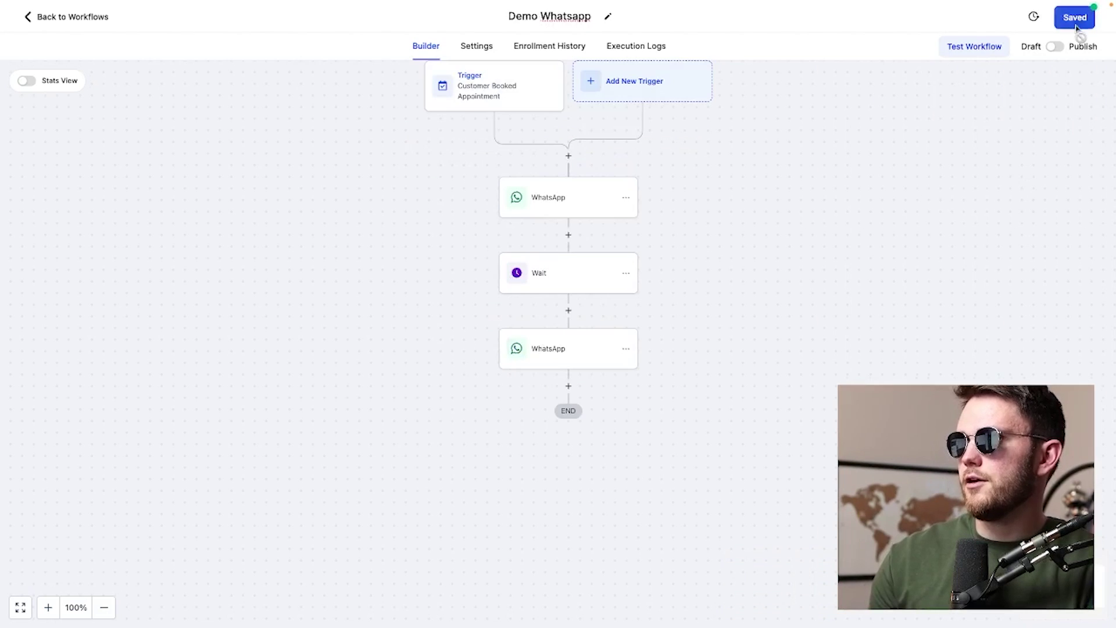
left_click(1075, 23)
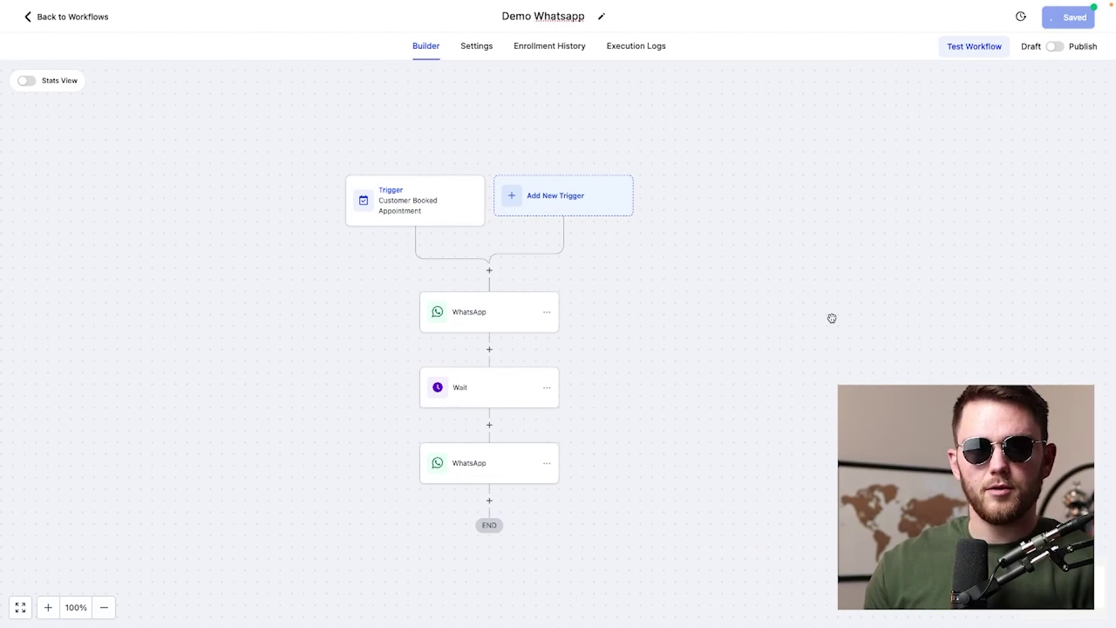